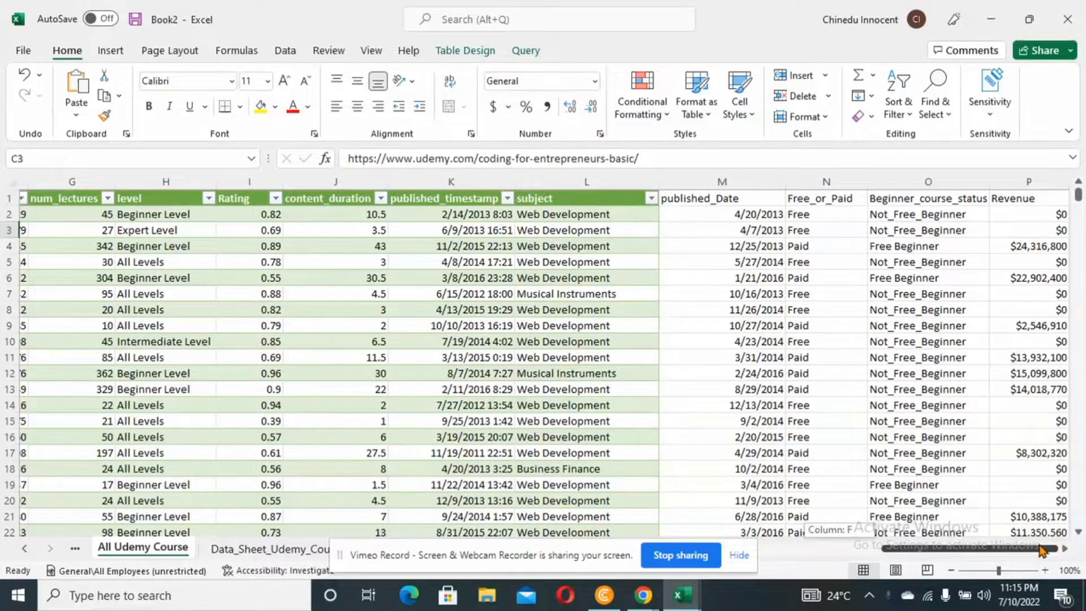
Step: Sort the All Udemy Course table by num_subscribers from largest to smallest
drag(1042, 549, 899, 557)
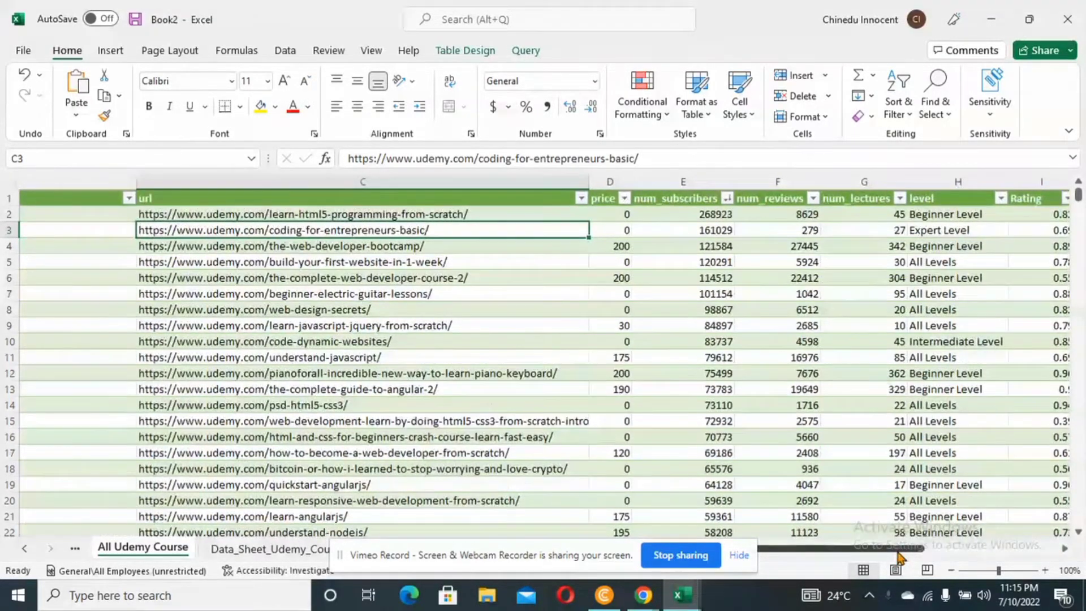
click(727, 198)
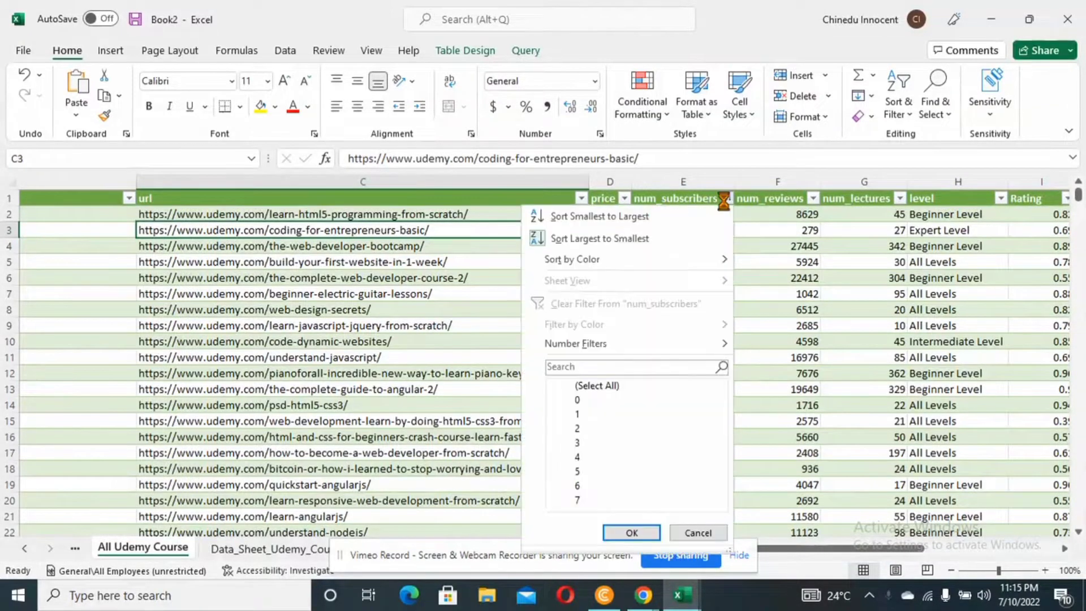
click(645, 238)
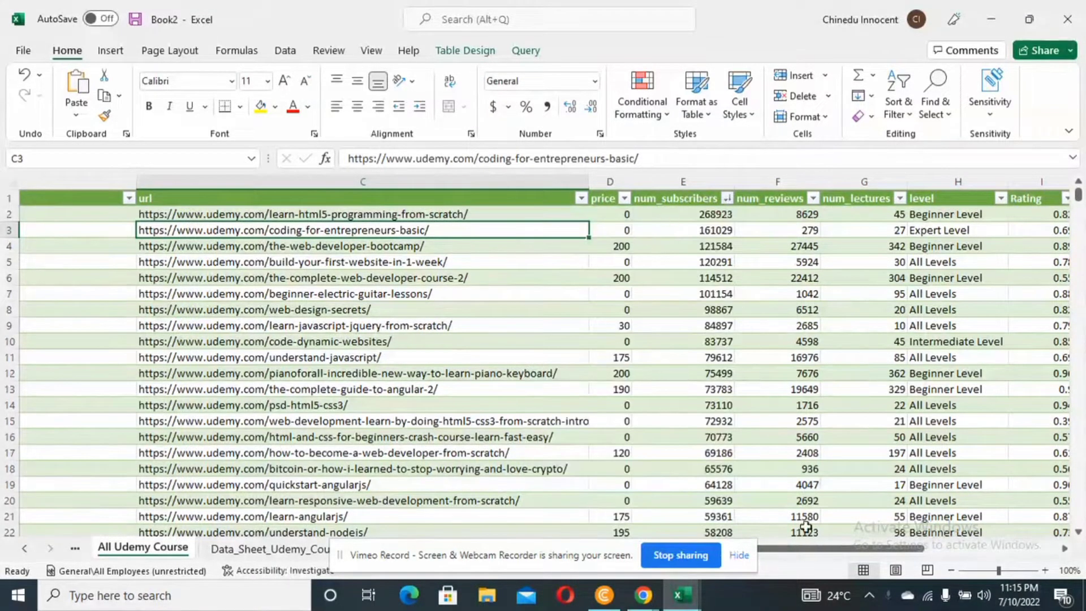
Step: Copy the entire course_title column from the All Udemy Course sheet
drag(810, 554, 497, 549)
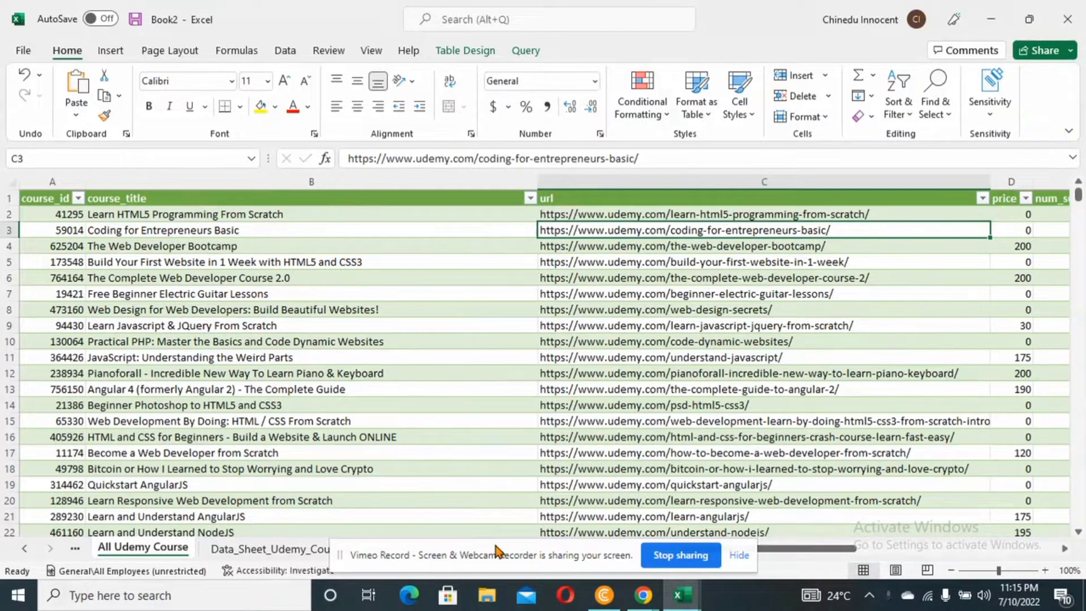
click(90, 213)
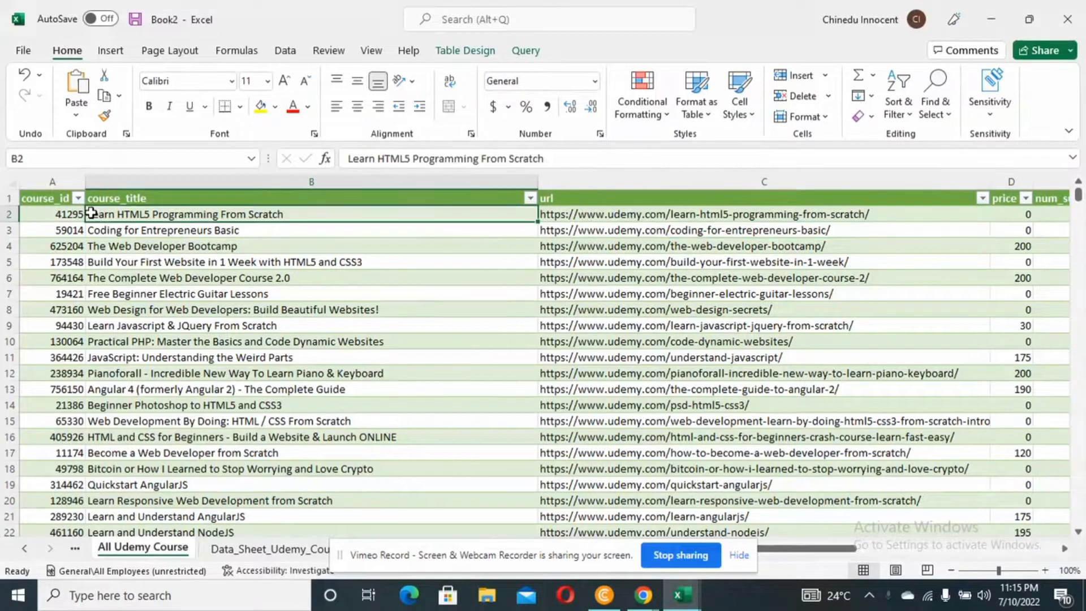
click(186, 178)
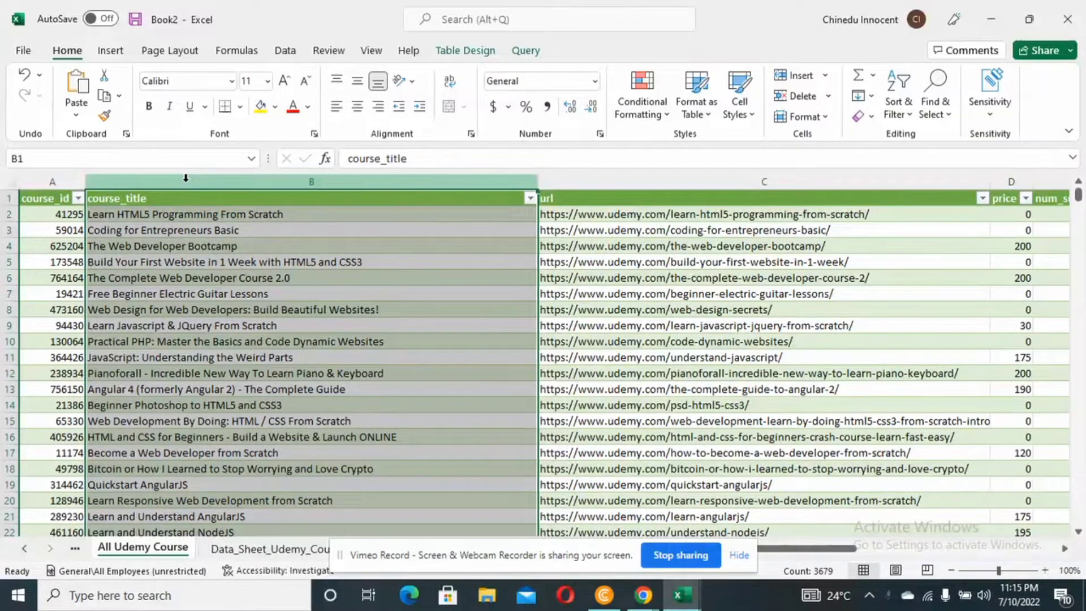
key(ctrl+c)
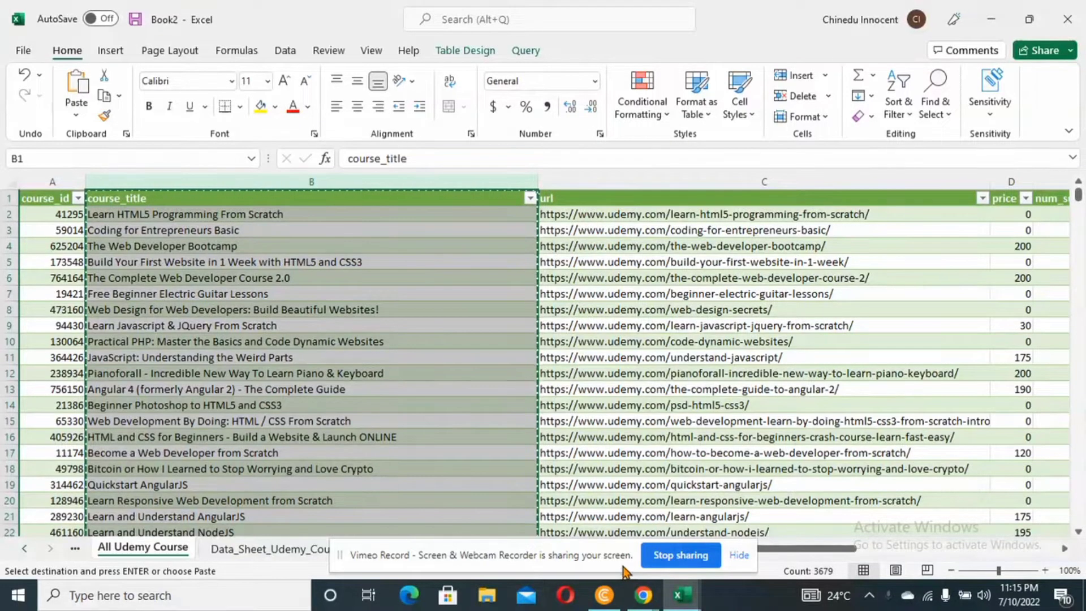
Step: Open Sheet1 and widen the Published_Date and Free_or_Paid columns so their full headers fit
drag(649, 535, 886, 468)
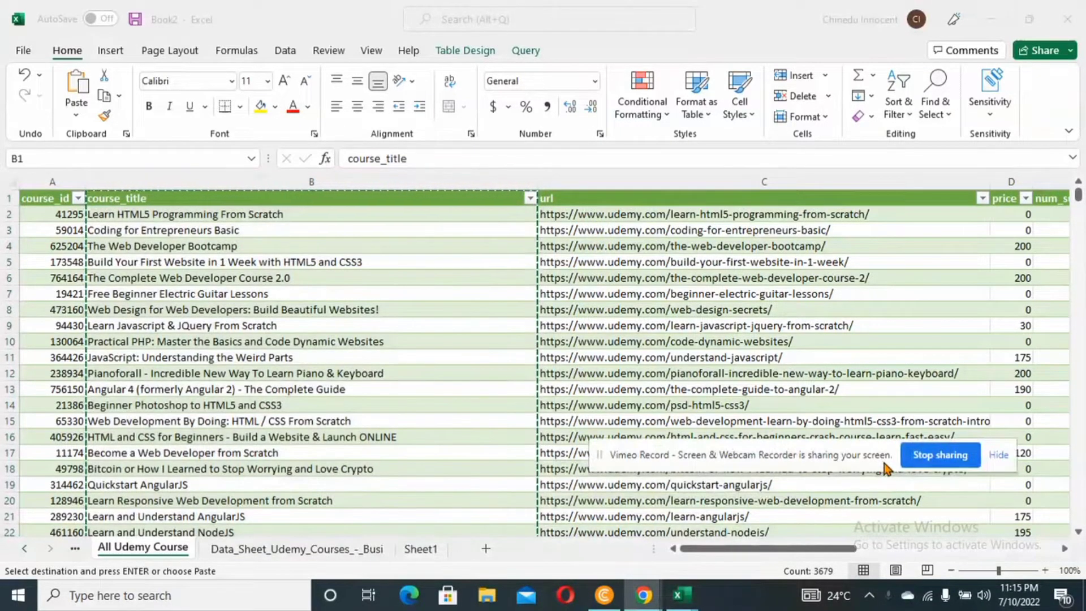
click(421, 552)
click(422, 552)
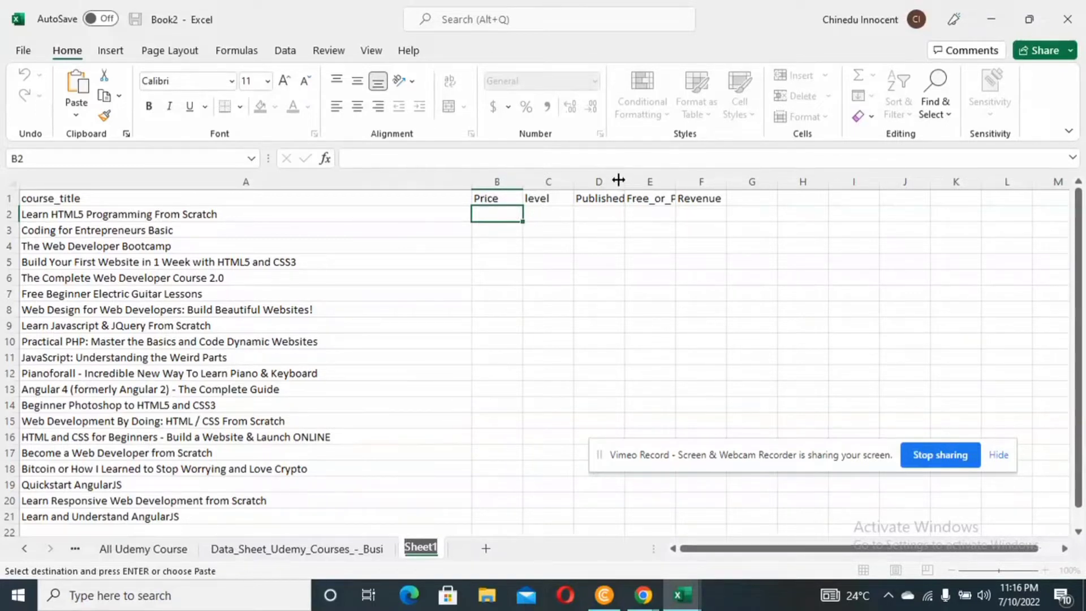
drag(623, 182, 733, 180)
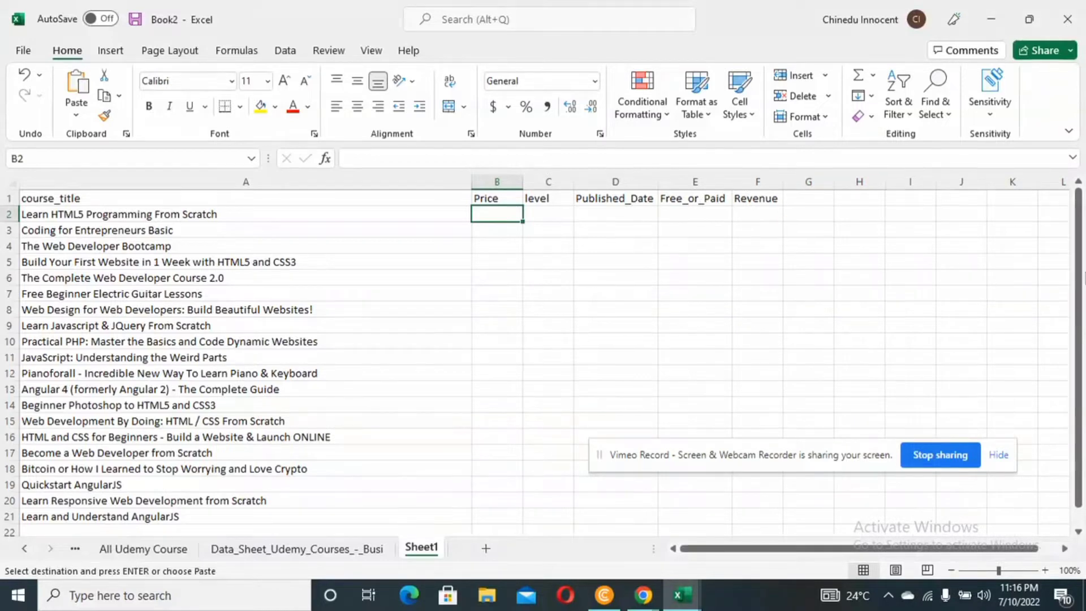
drag(1080, 290, 1081, 265)
Step: Begin a VLOOKUP formula in Price cell B2 with the course title in A2 as the lookup value
text(=)
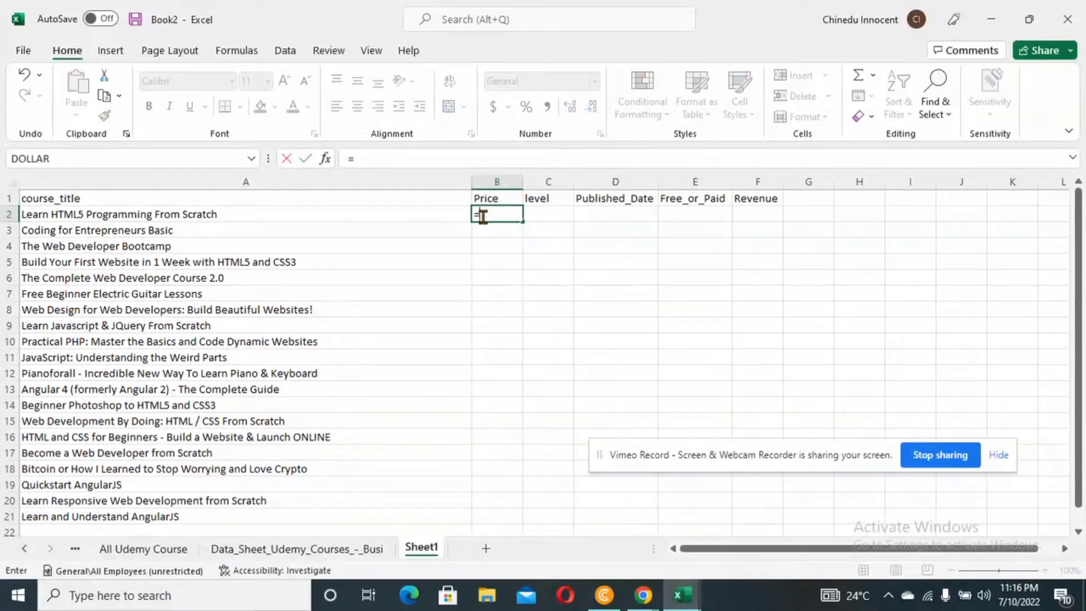
text(vloo)
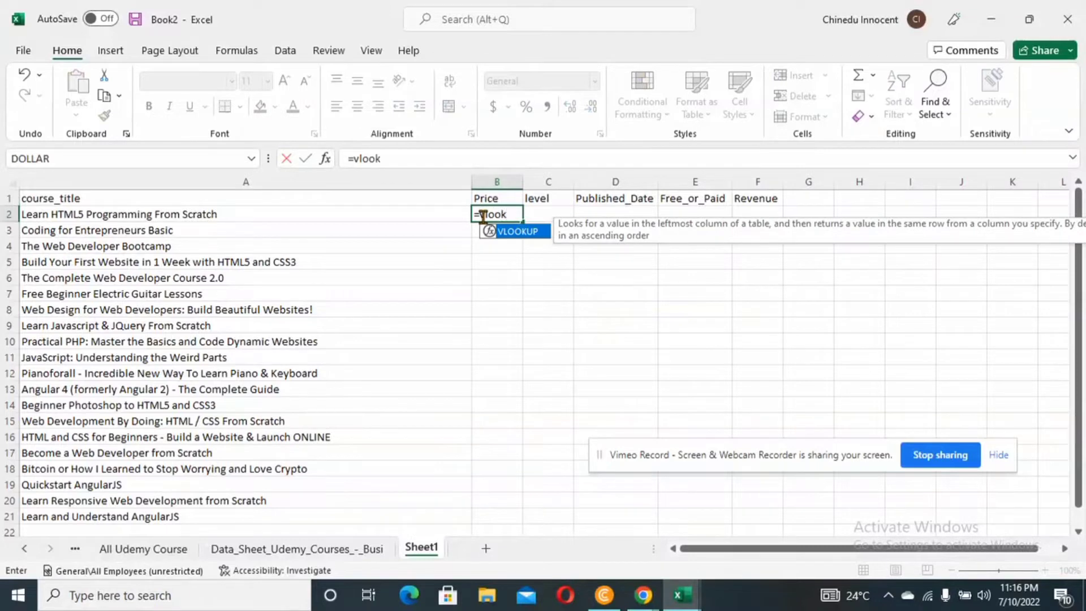
text(k)
double_click(536, 238)
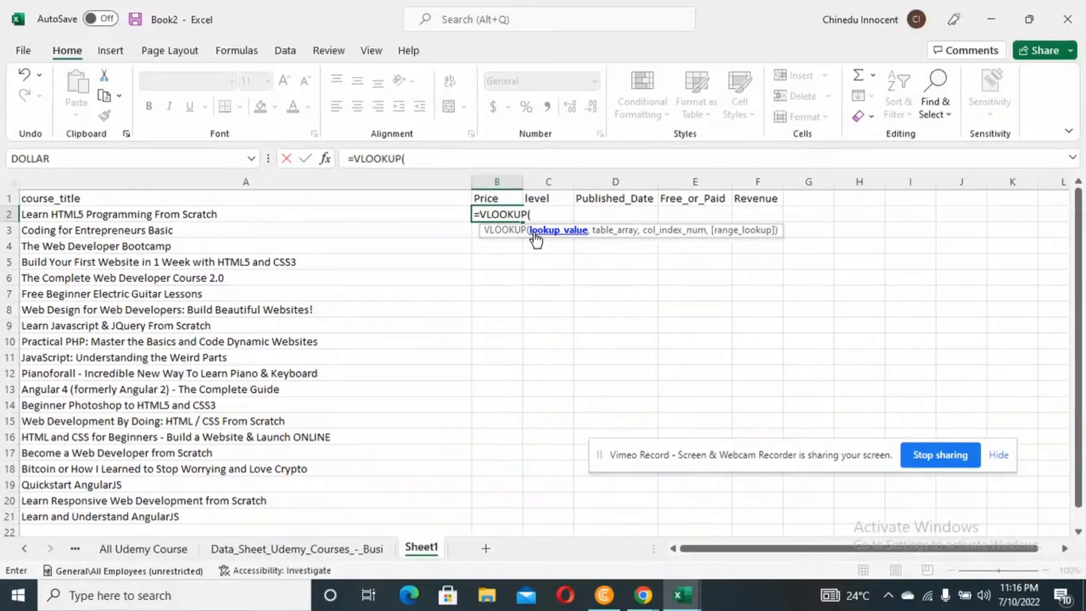
click(173, 214)
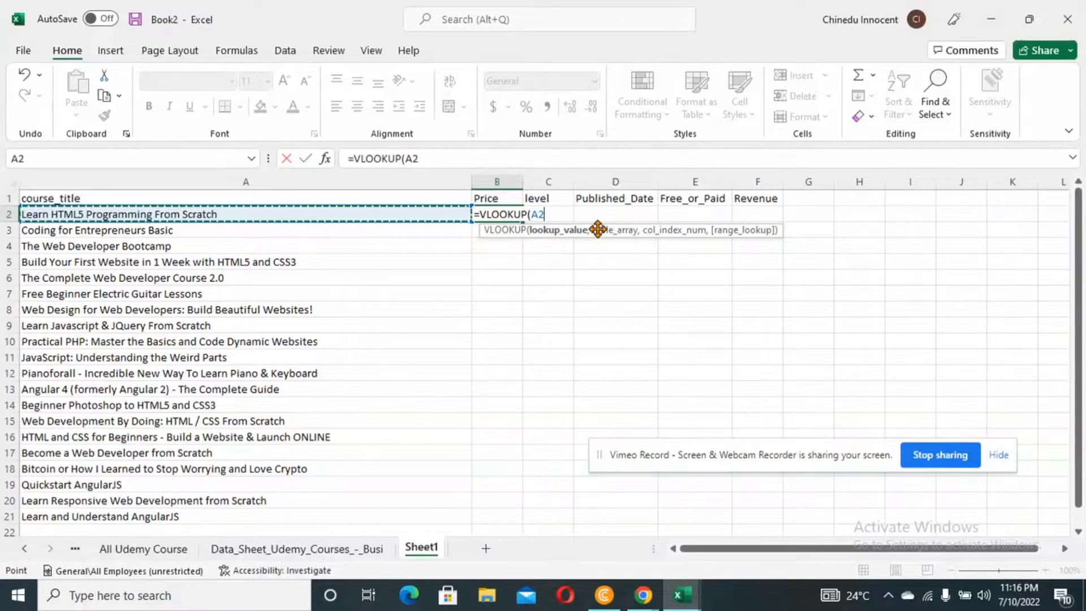
text(,)
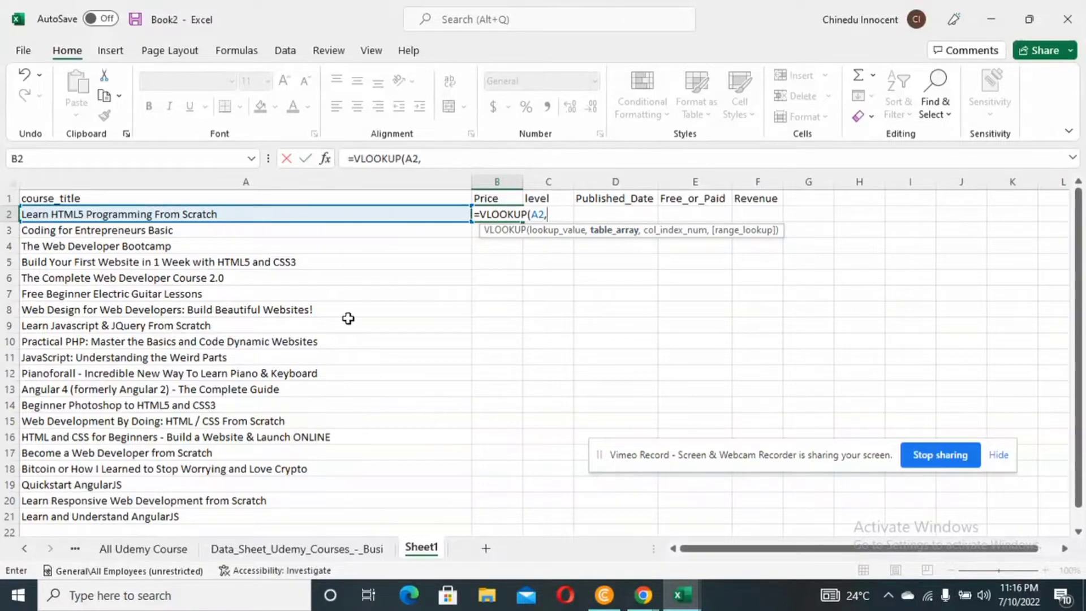
Step: Set the VLOOKUP table array to columns B:P of the All Udemy Course sheet
click(154, 549)
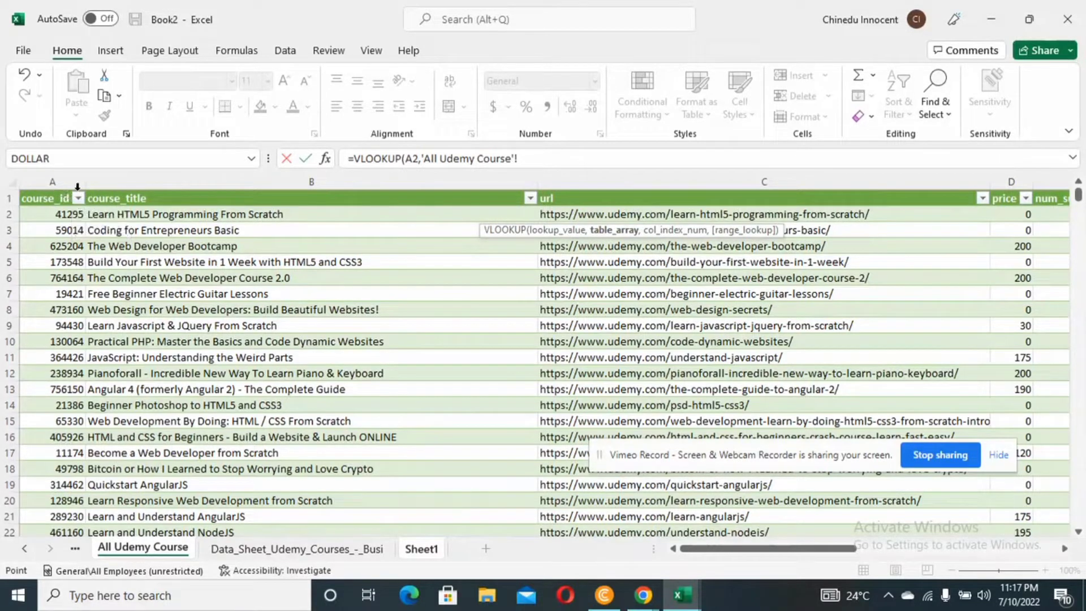
click(96, 179)
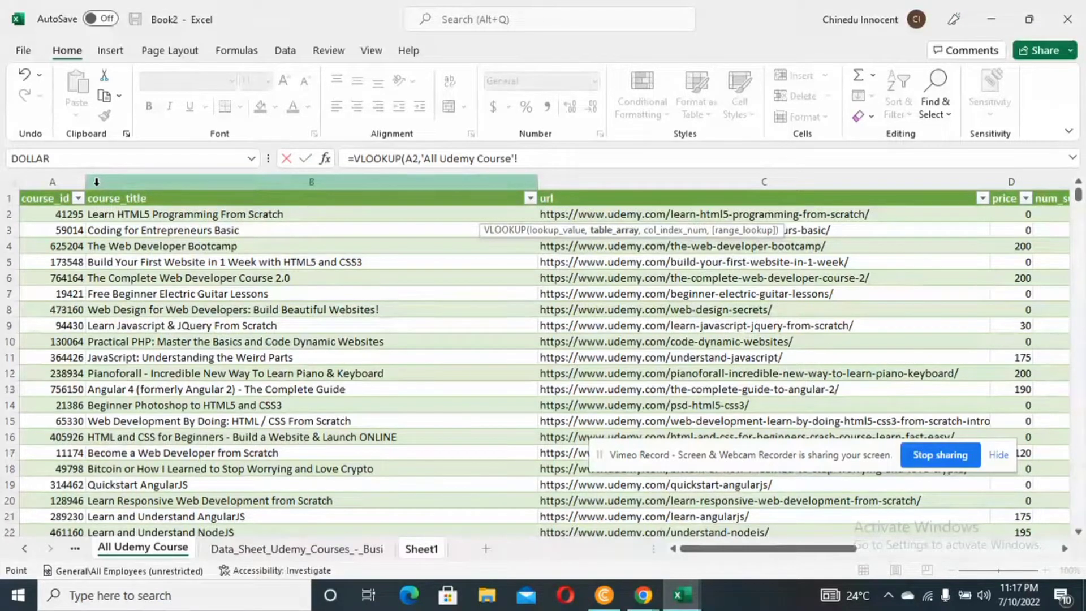
drag(97, 182, 963, 170)
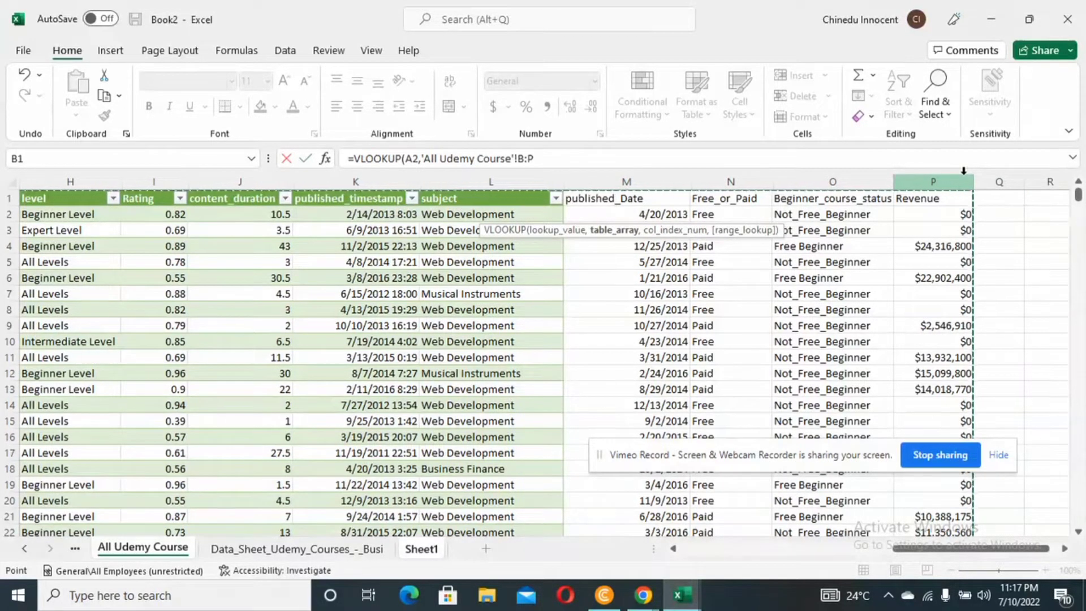
text('!B:P)
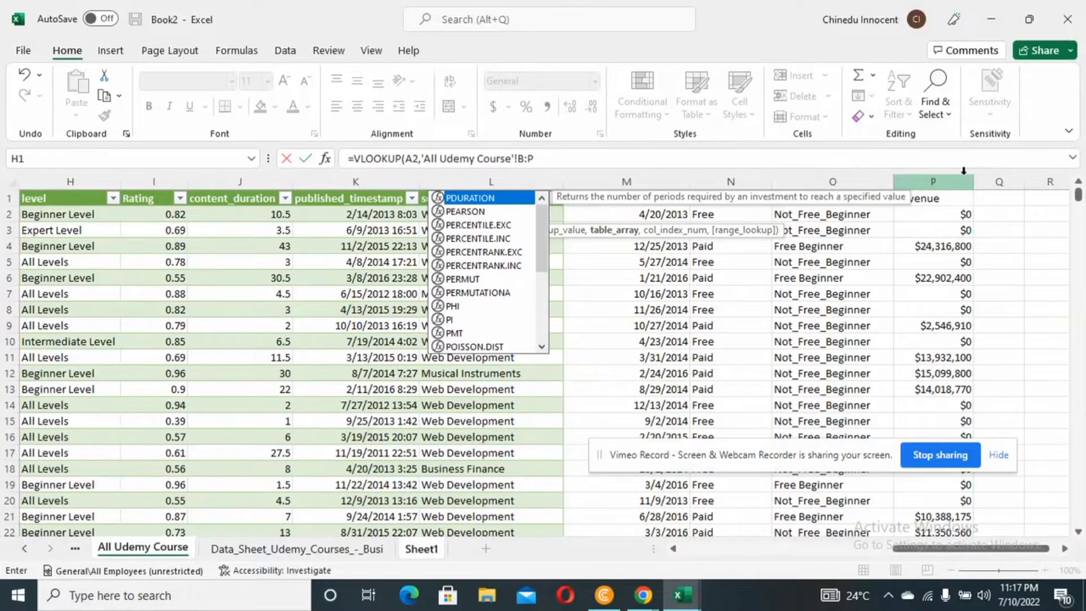
text(,)
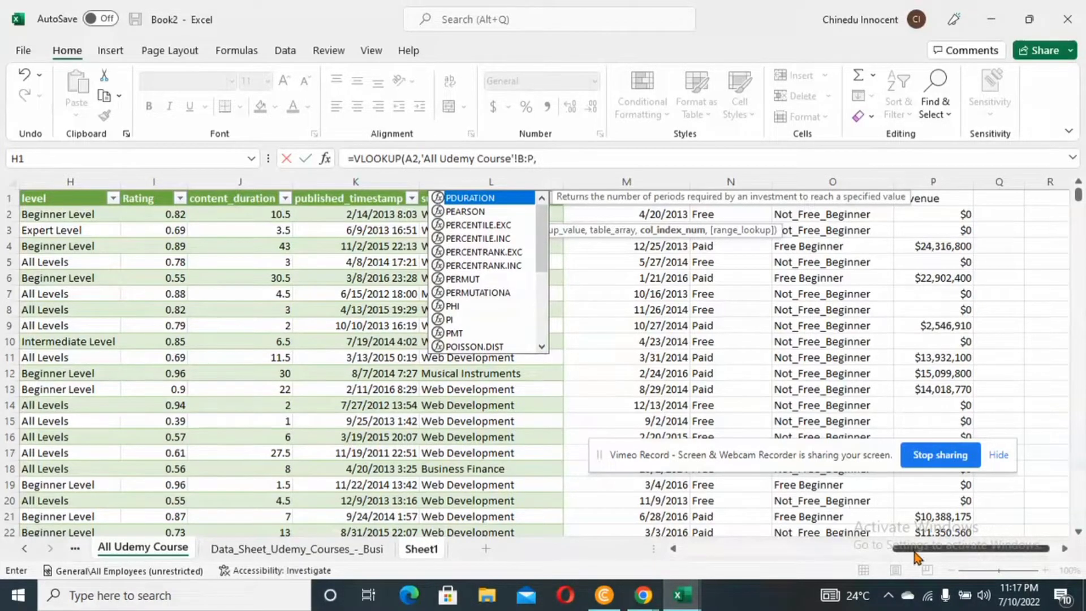
Step: Complete the VLOOKUP with column index 3 and exact match 0, and fill the Price formula down to B21
drag(925, 553, 691, 551)
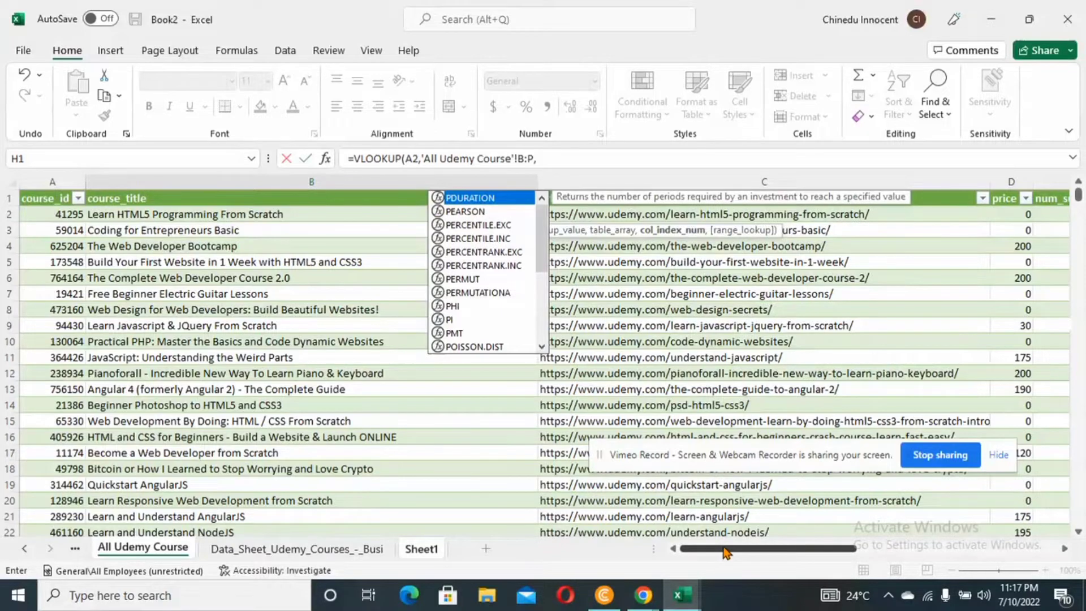
drag(726, 551, 732, 549)
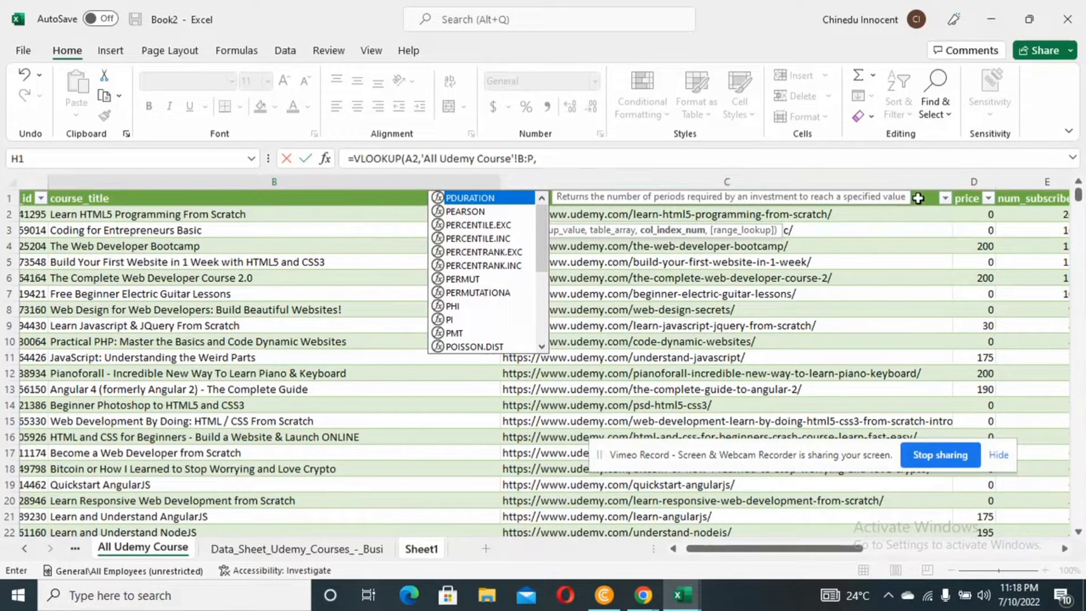
click(553, 158)
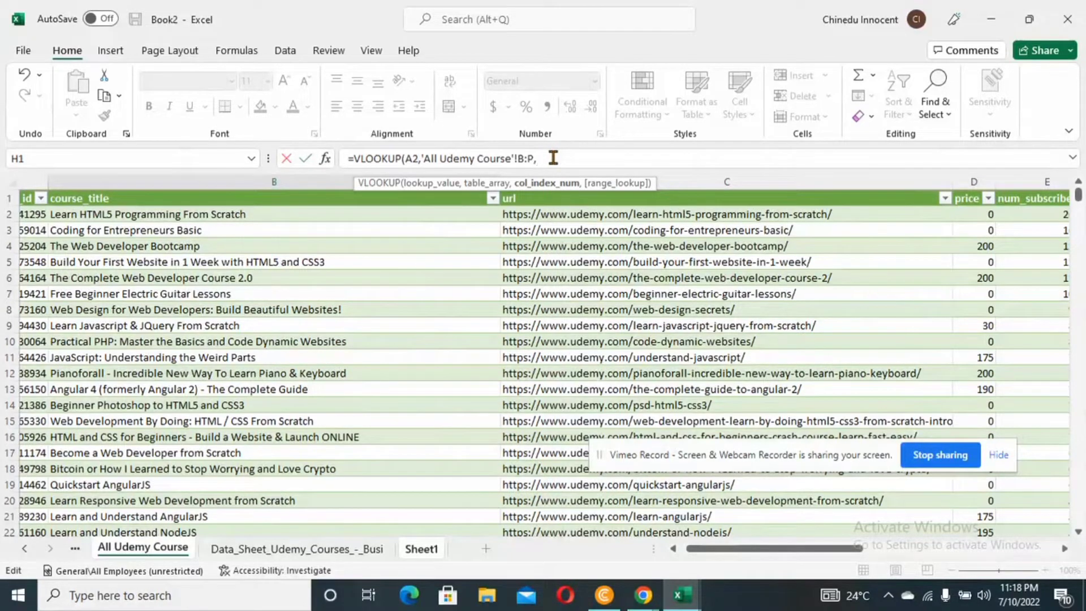
text(,)
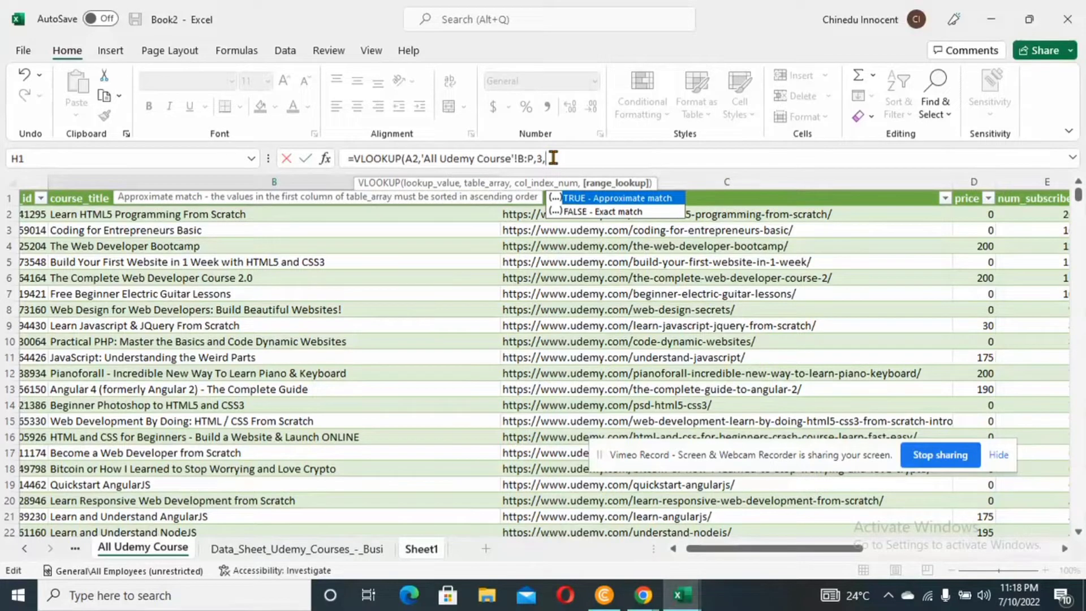
text(0)
text())
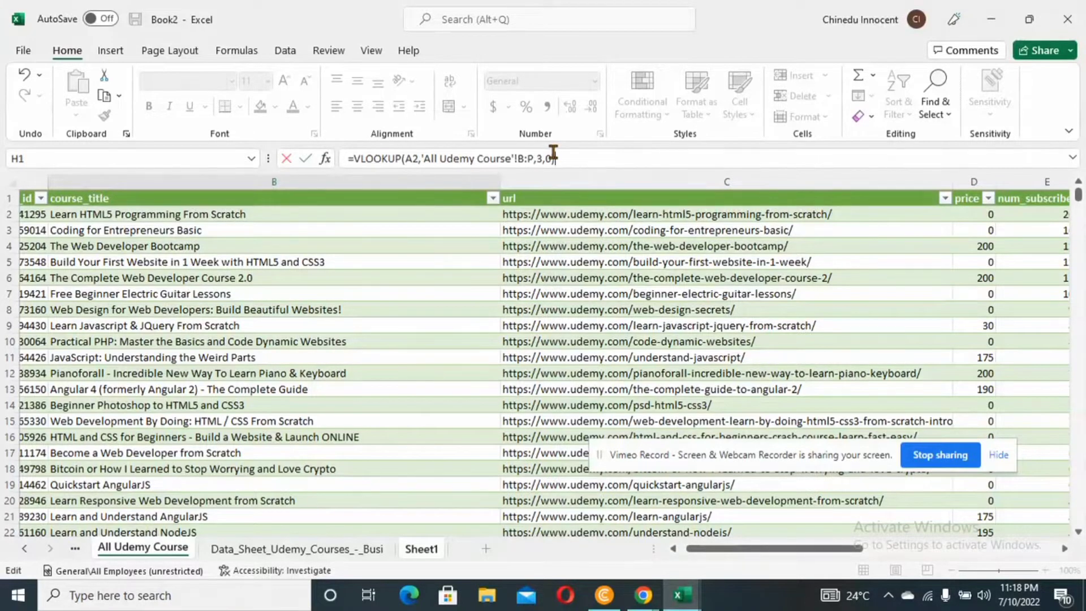
key(Return)
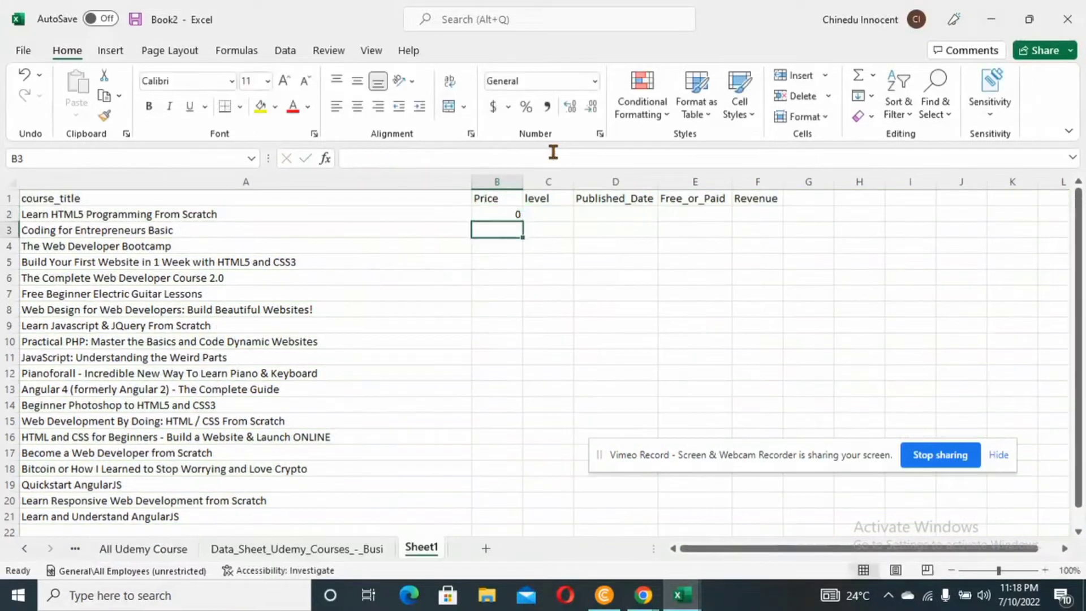
click(501, 214)
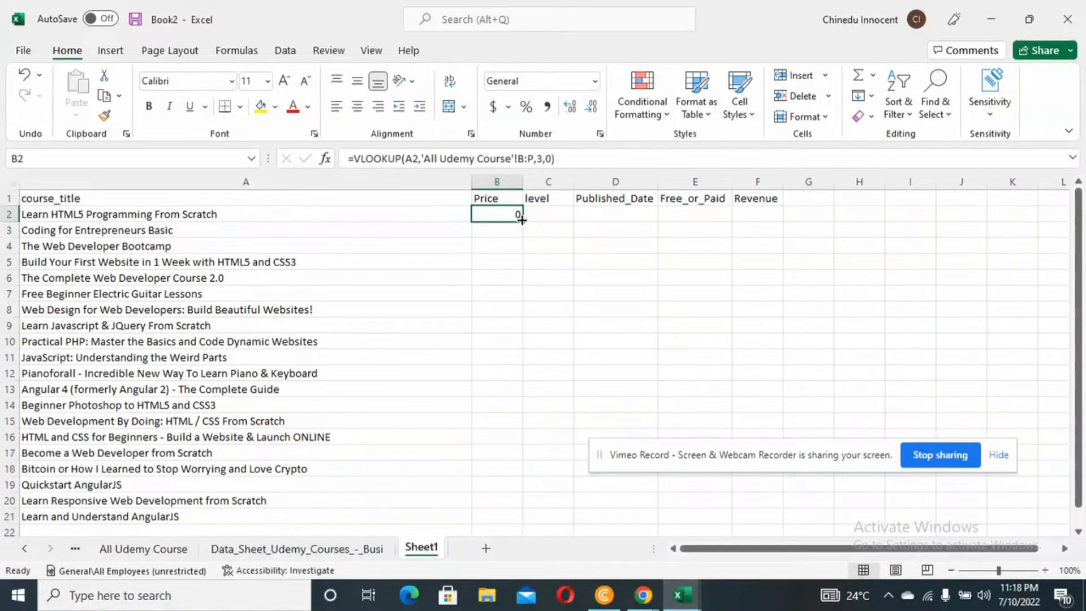
double_click(523, 221)
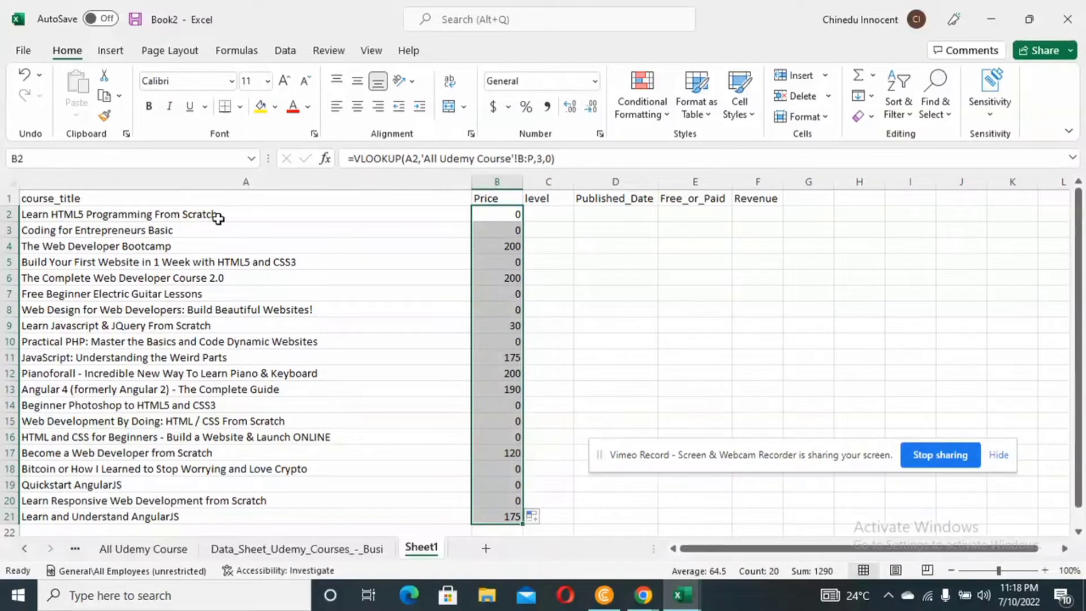
Step: Copy the full text of the VLOOKUP formula in the last Price cell, B21
click(537, 218)
click(504, 218)
key(ctrl+Down)
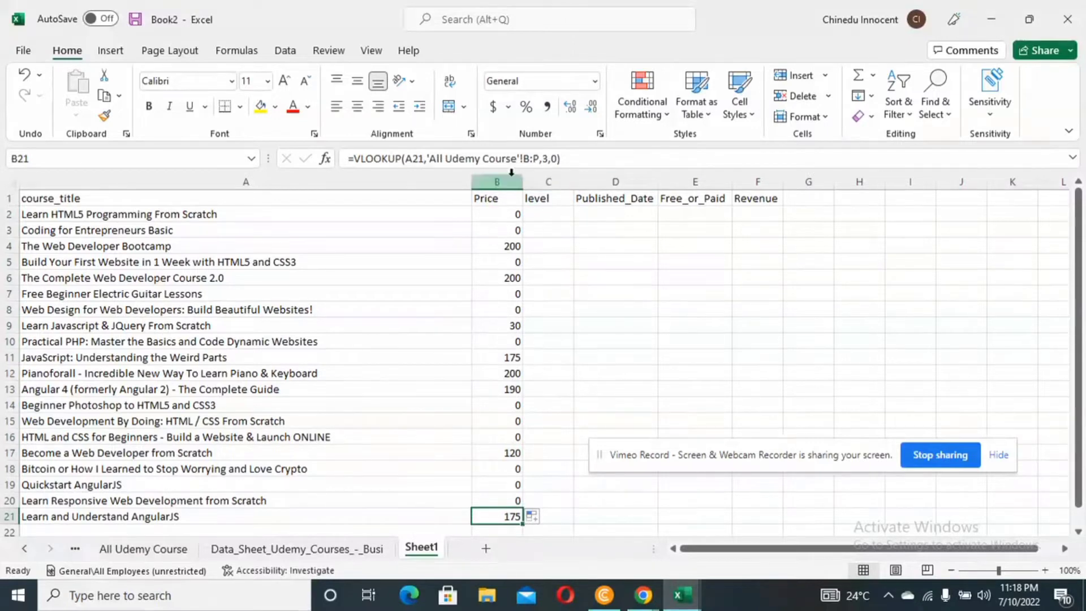
click(572, 159)
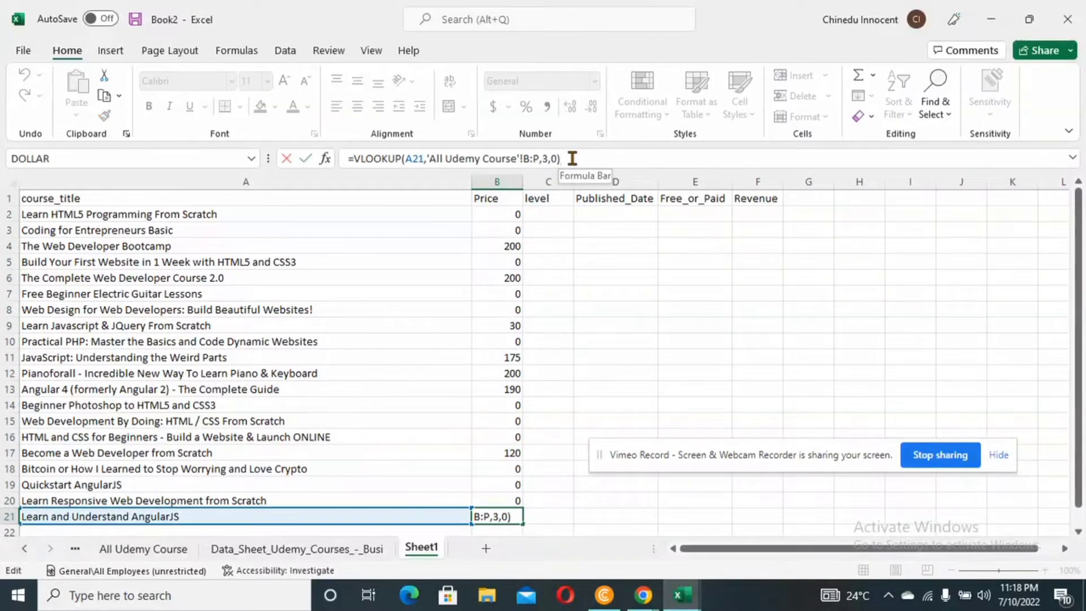
triple_click(573, 159)
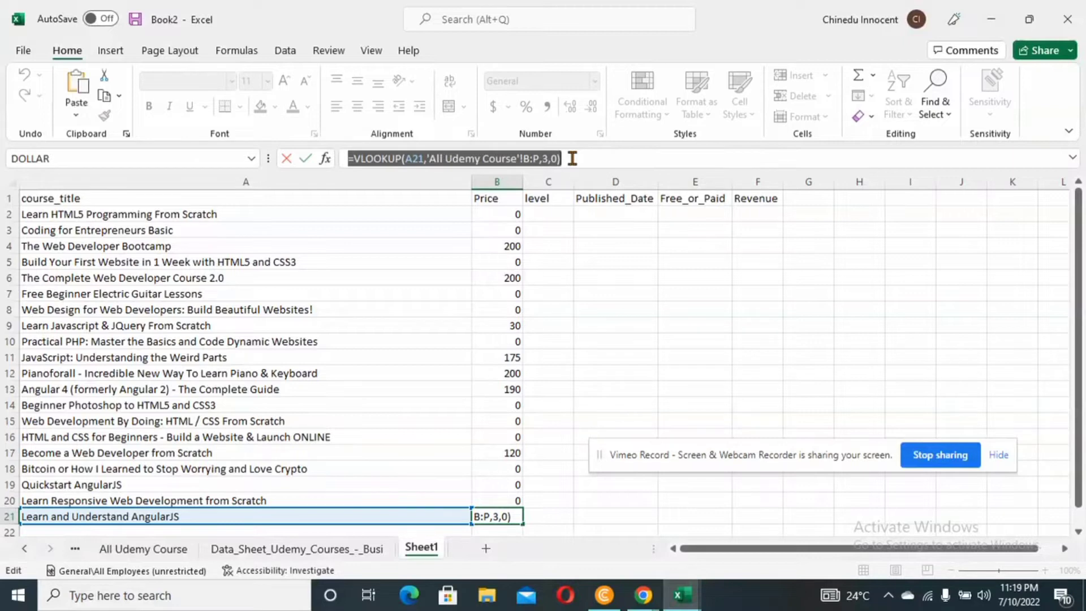
text(=)
click(556, 215)
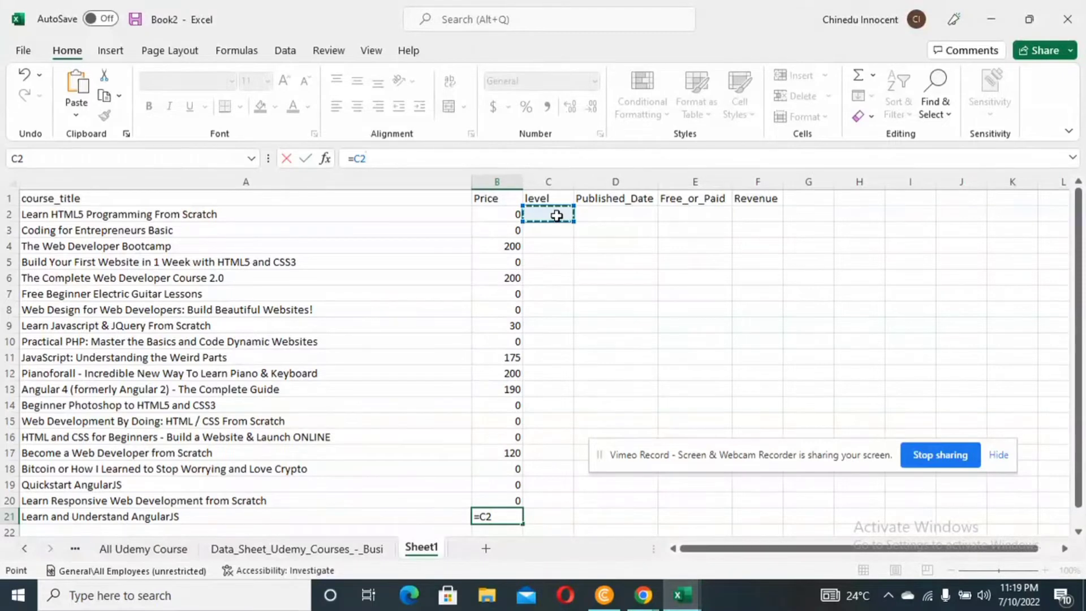
key(BackSpace)
key(BackSpace)
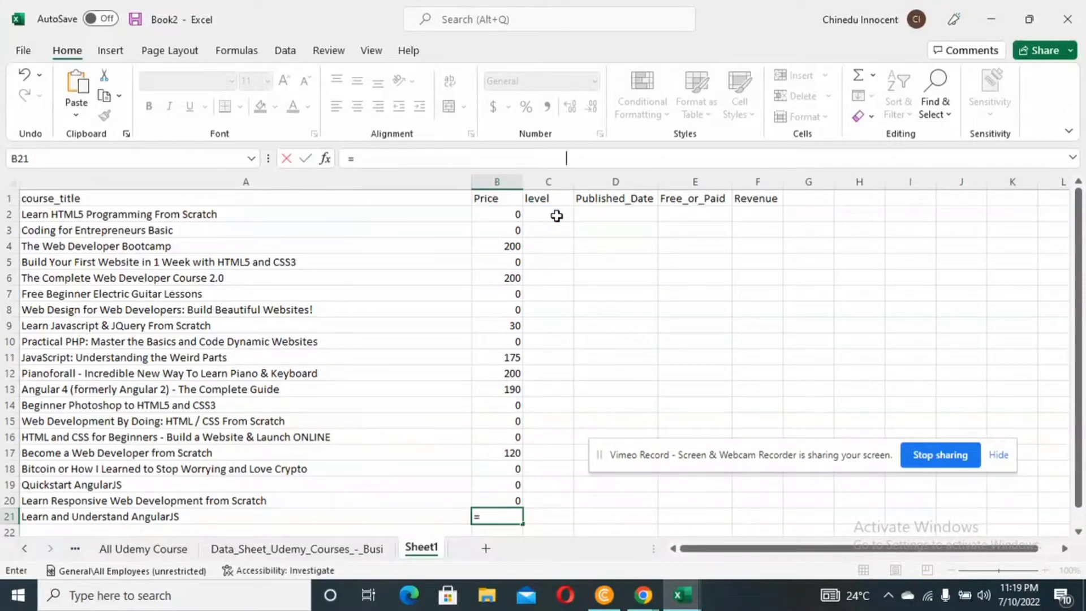
key(ctrl+v)
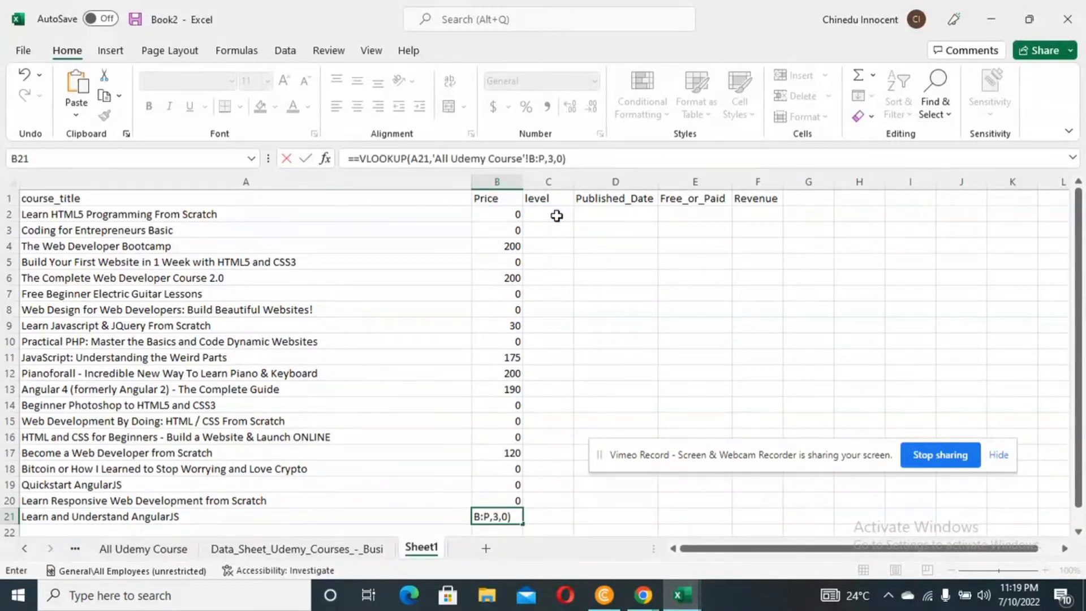
key(Return)
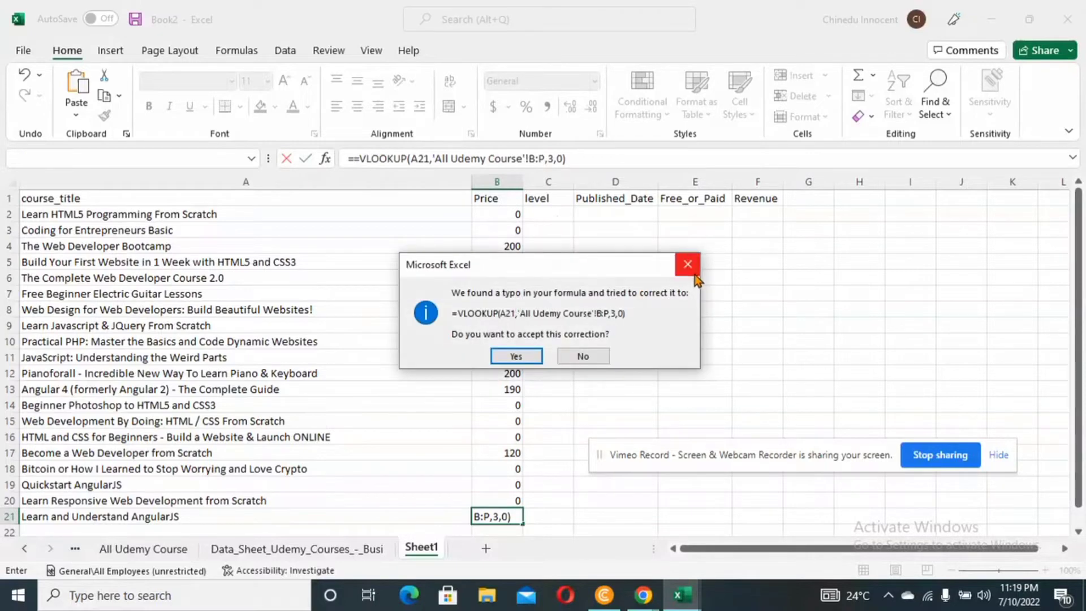
click(689, 269)
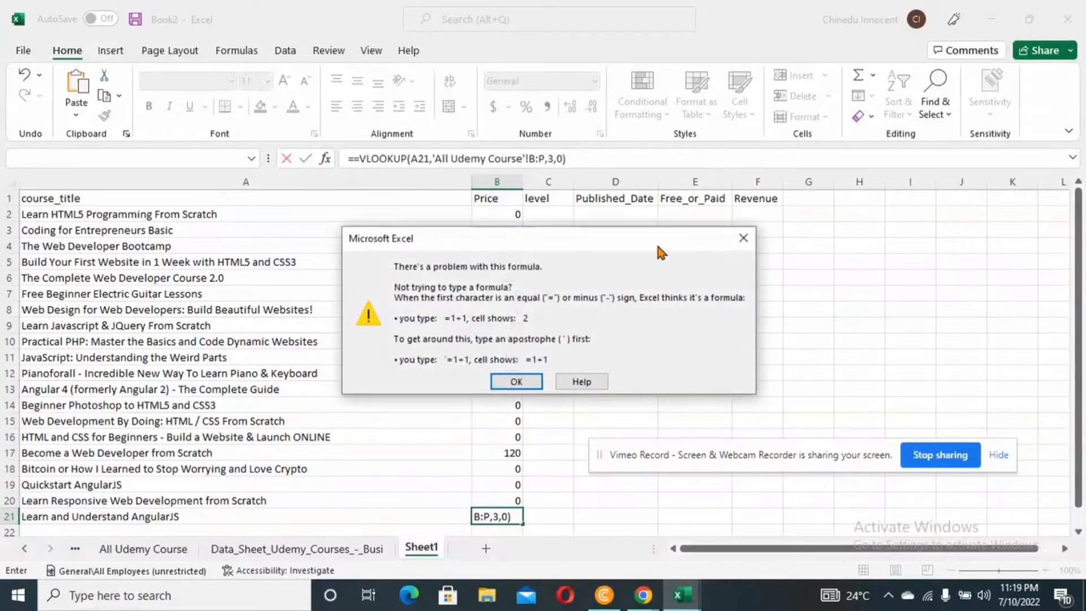
click(744, 238)
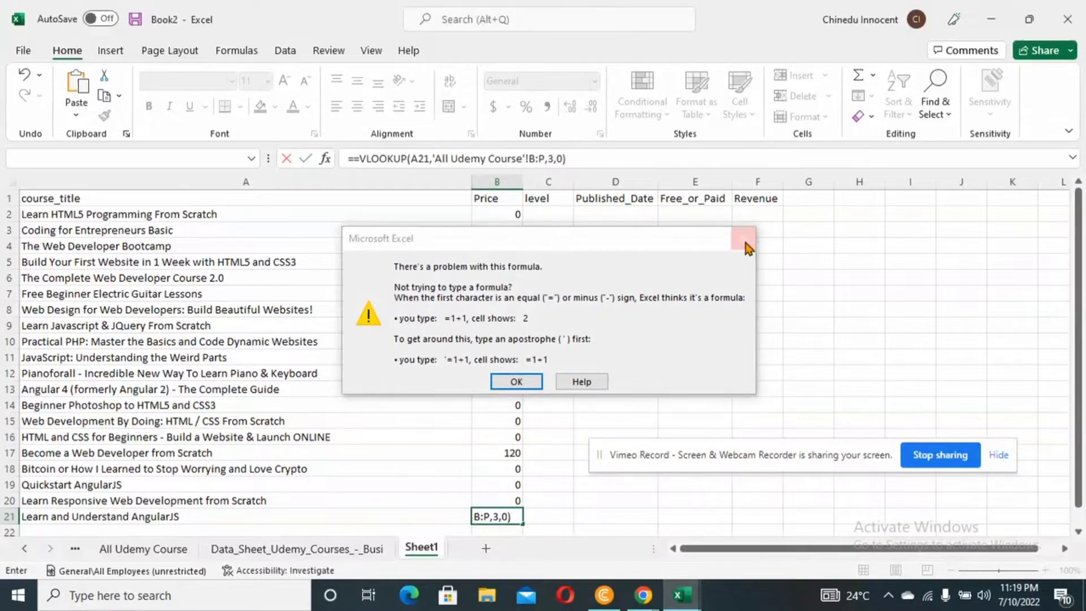
click(614, 160)
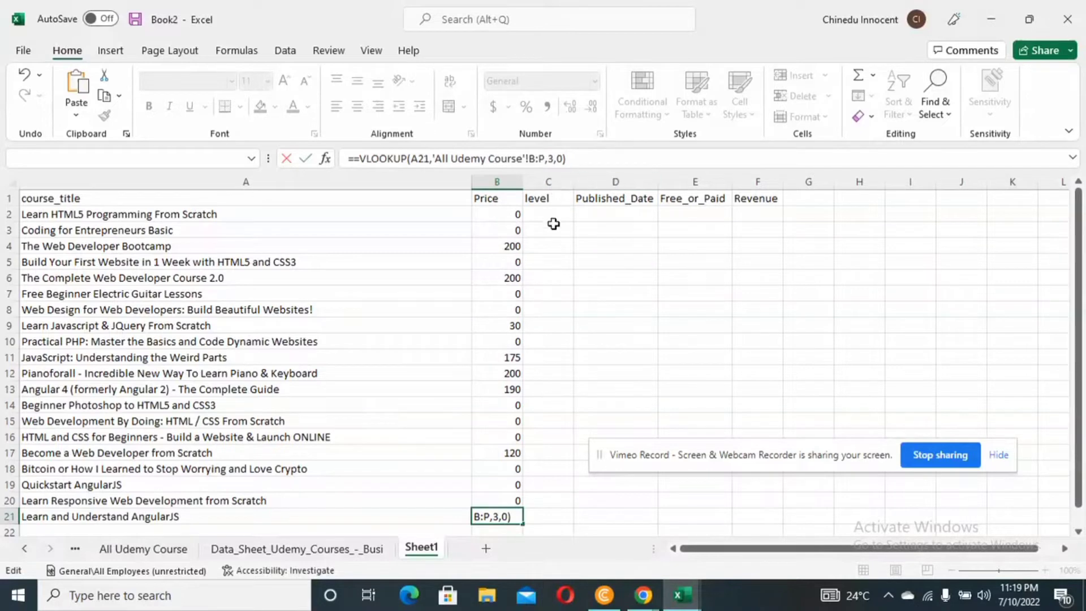
key(Return)
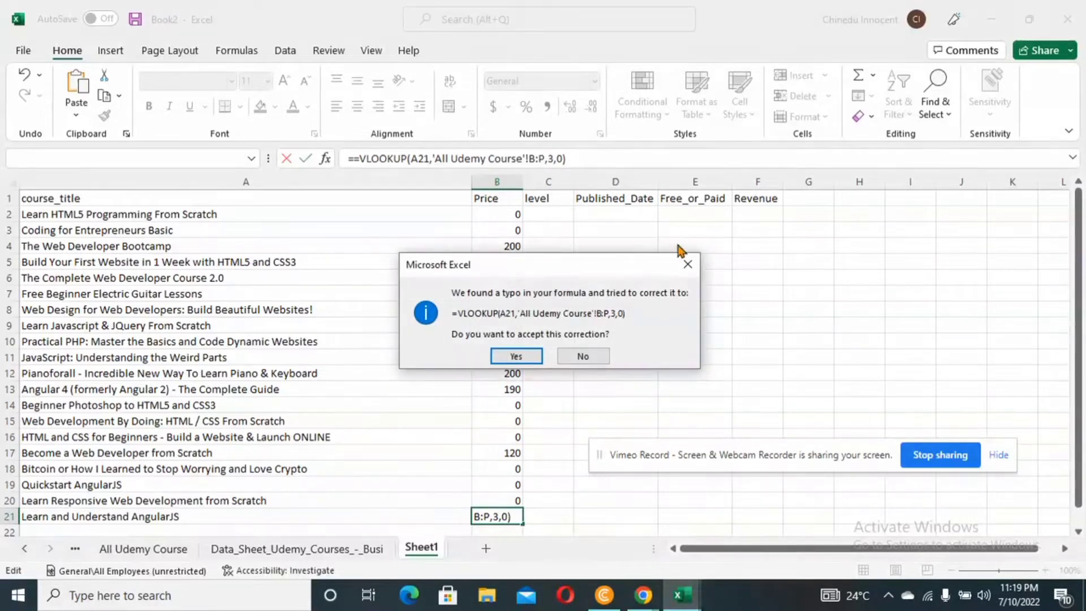
click(687, 265)
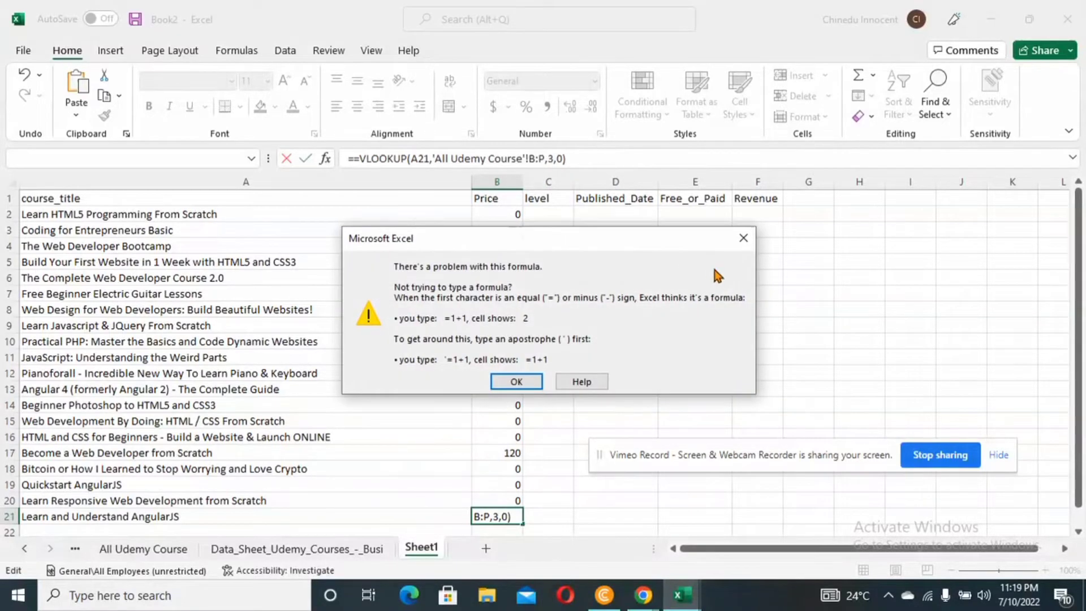
click(744, 238)
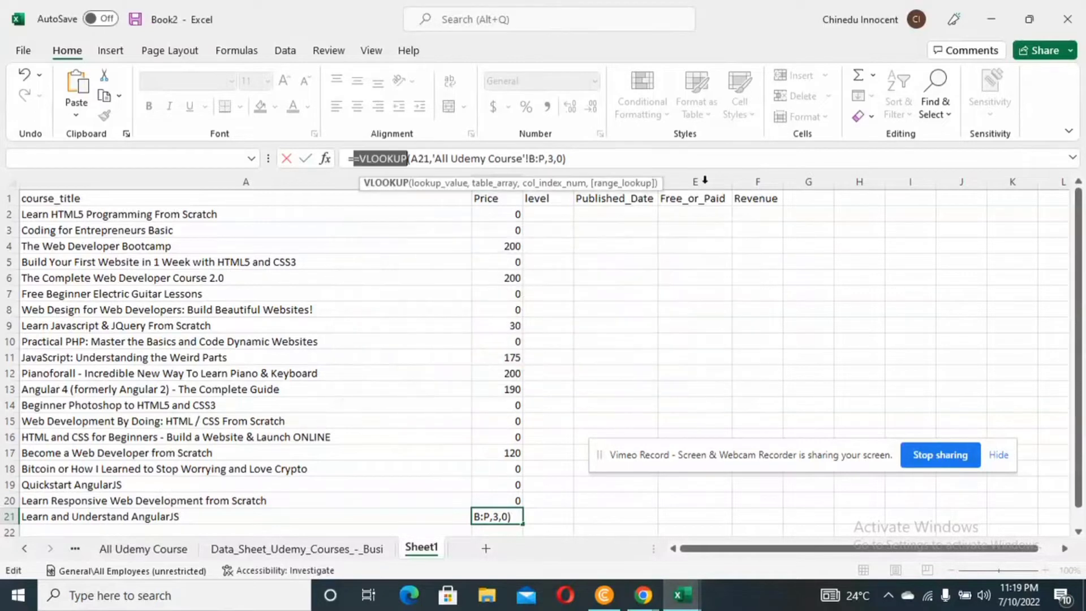
Step: Clear the entire VLOOKUP formula from the last Price cell, B21
click(671, 160)
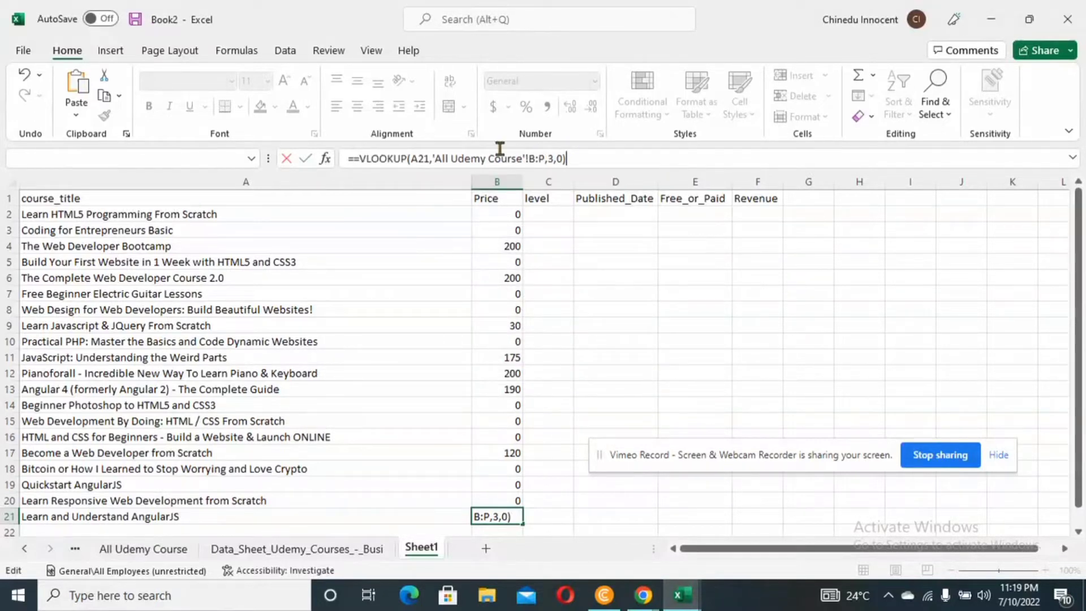
click(360, 159)
key(BackSpace)
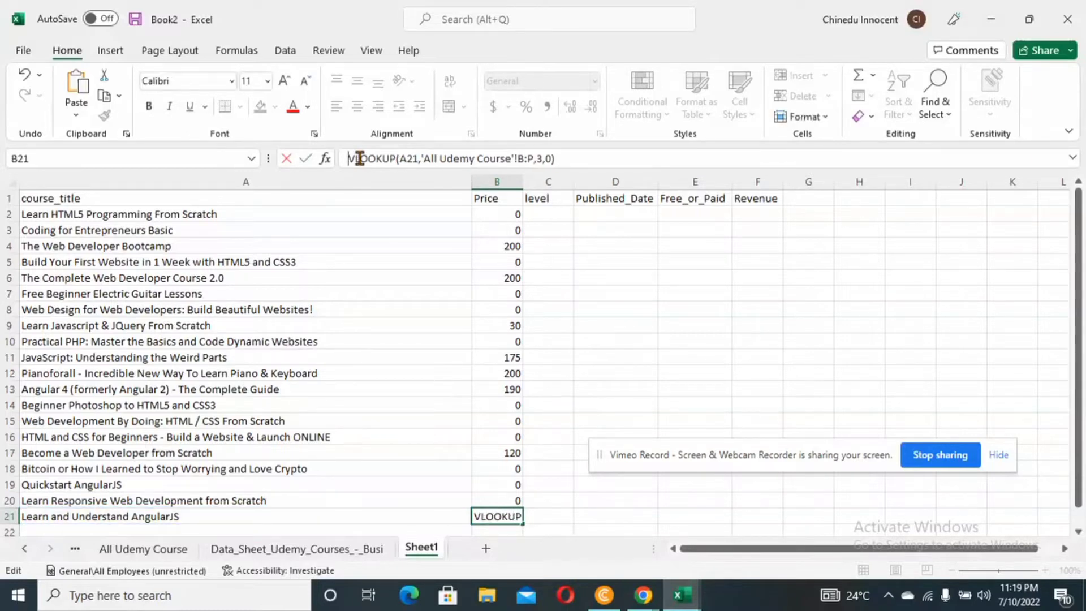
click(591, 160)
key(BackSpace)
key(BackSpace)
key(BackSpace)
key(BackSpace)
key(BackSpace)
key(BackSpace)
key(BackSpace)
key(BackSpace)
key(BackSpace)
key(BackSpace)
key(BackSpace)
key(BackSpace)
key(BackSpace)
key(BackSpace)
key(BackSpace)
key(BackSpace)
key(BackSpace)
key(BackSpace)
key(BackSpace)
key(BackSpace)
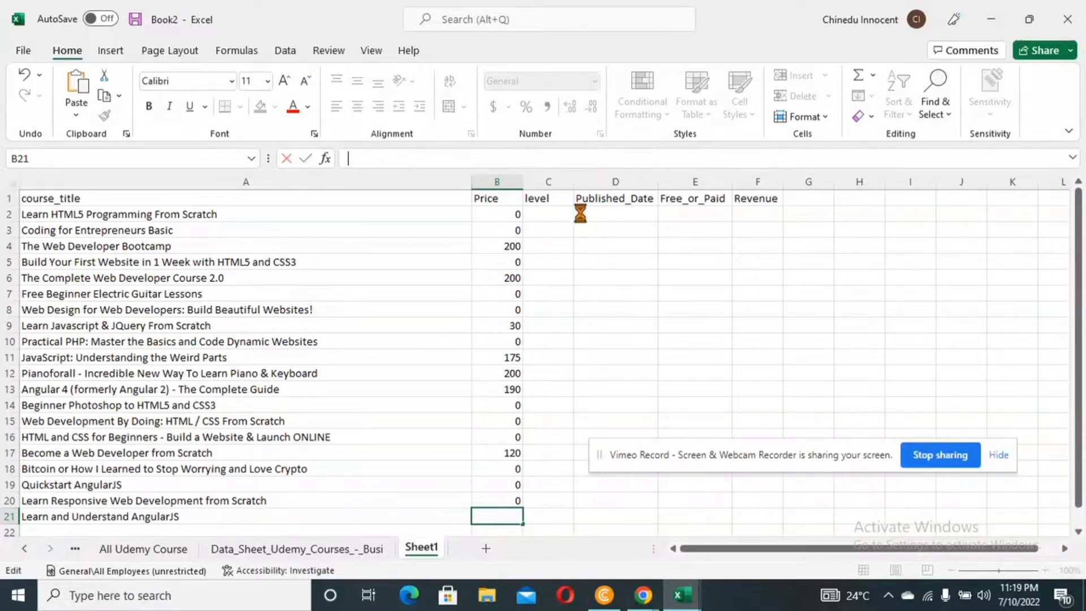
key(ctrl+v)
key(ctrl+z)
key(ctrl+z)
key(ctrl+z)
key(ctrl+z)
key(ctrl+z)
Step: Fill the Price formula from B2 down the column again to B20
click(502, 216)
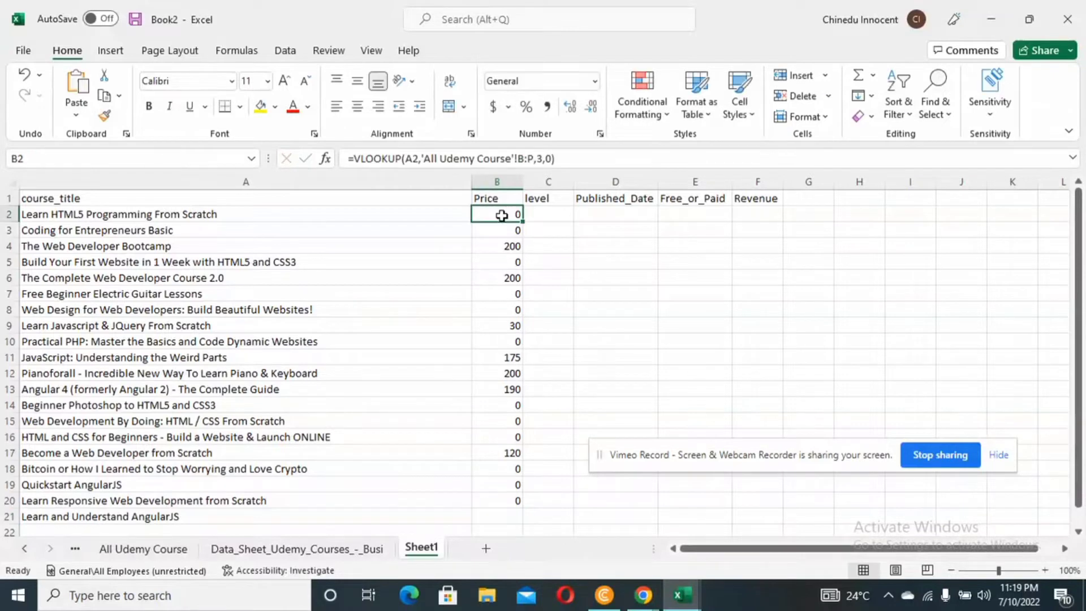
double_click(522, 223)
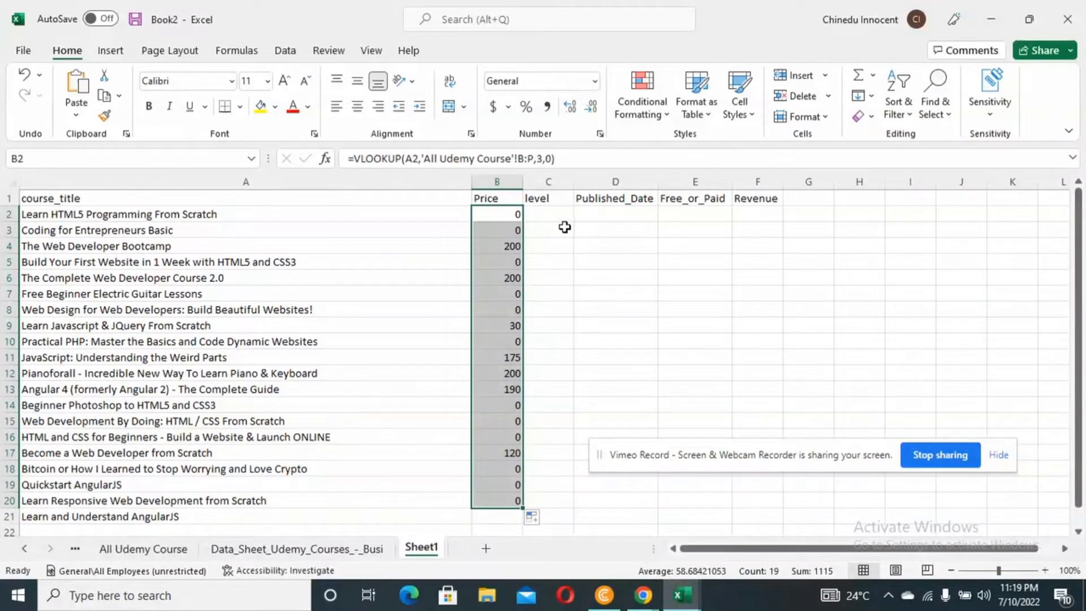
click(547, 215)
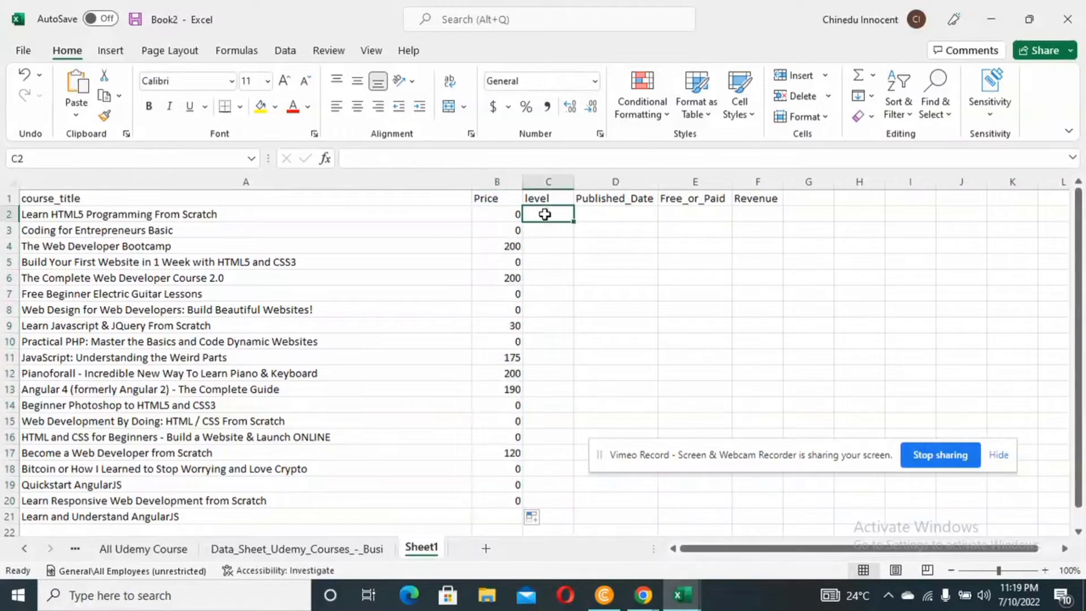
Step: Copy the full VLOOKUP formula text from Price cell B2 and paste it into level cell C2
click(509, 215)
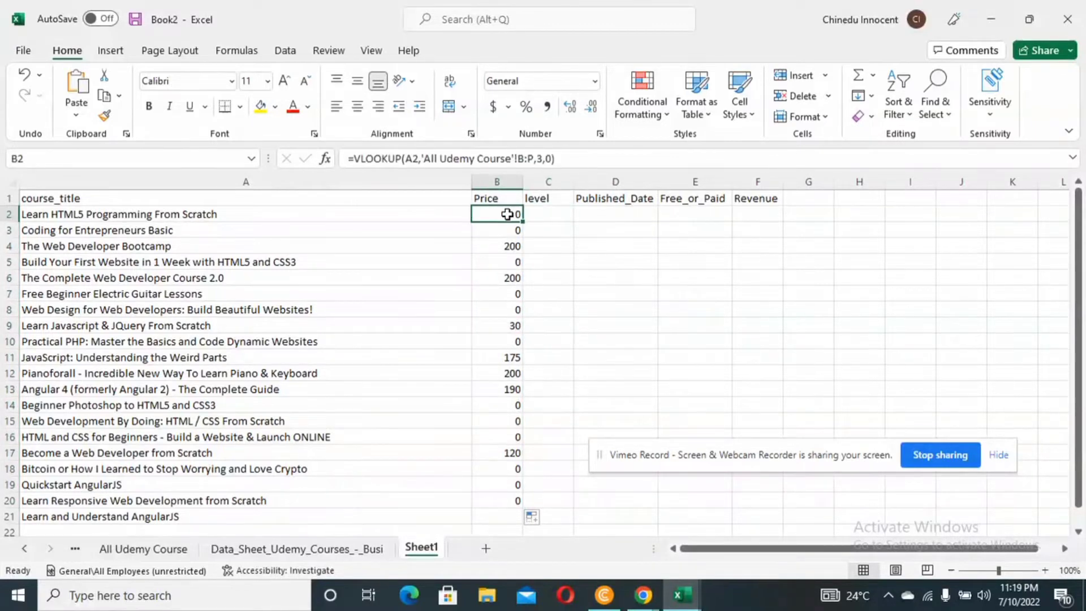
click(558, 158)
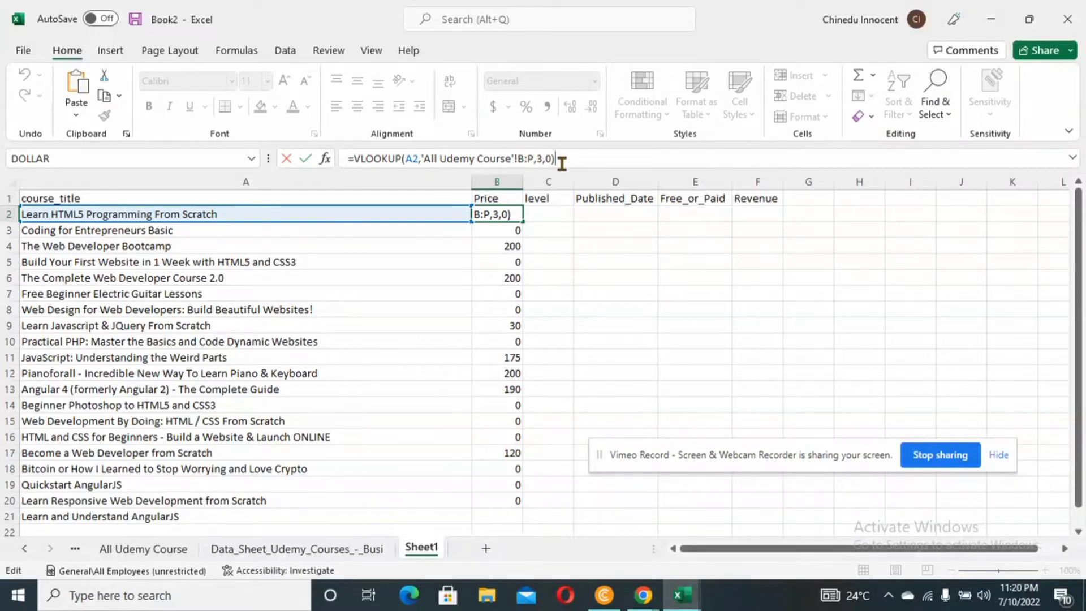
key(ctrl+a)
key(ctrl+c)
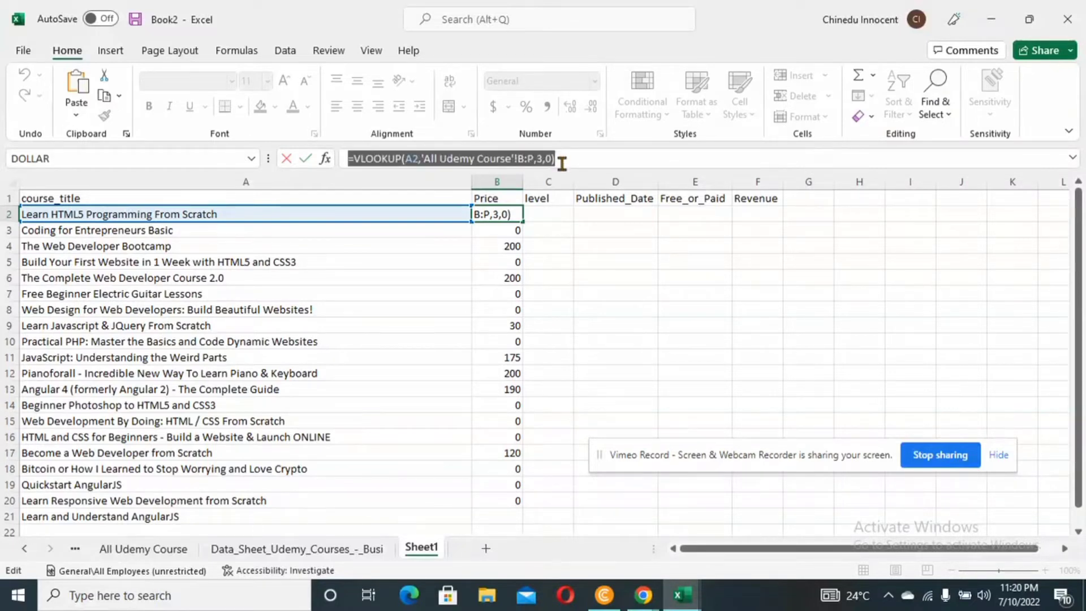
click(560, 159)
click(549, 217)
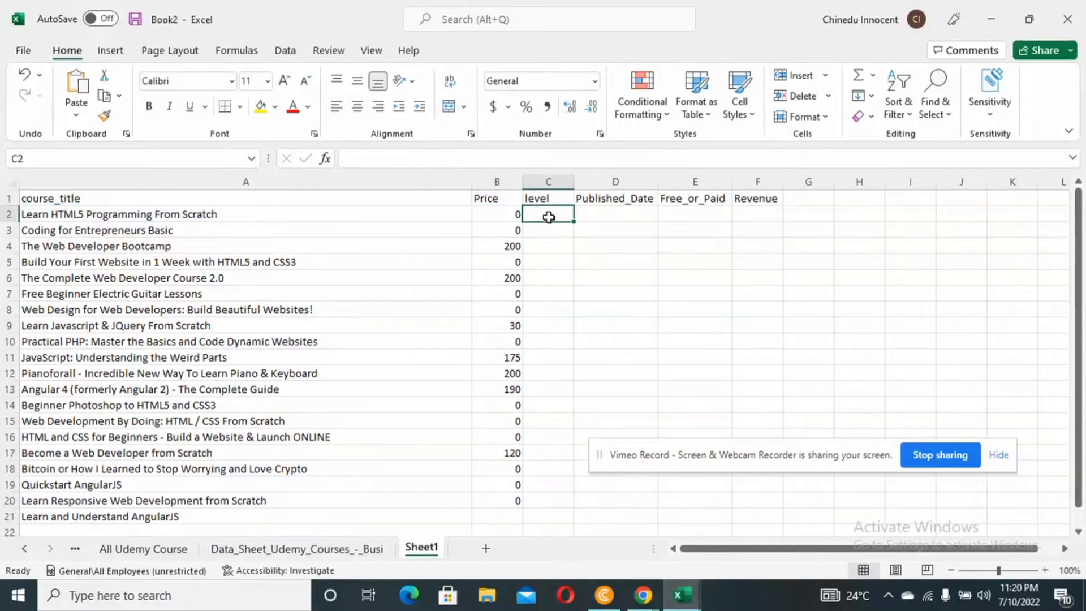
key(ctrl+v)
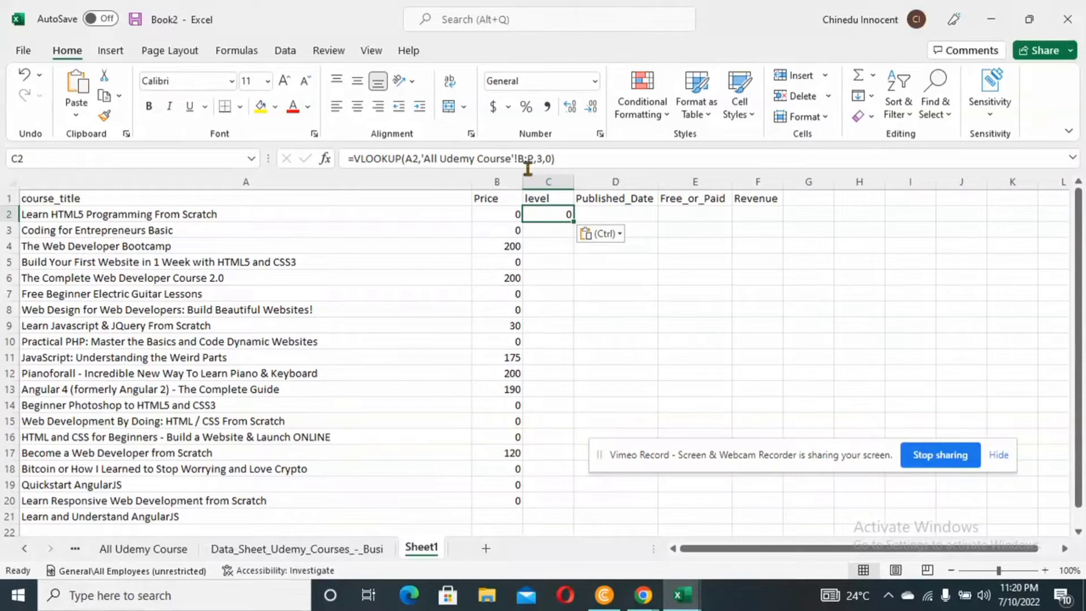
Step: Check the level column's position in the All Udemy Course sheet and set the column index in C2's VLOOKUP to 7
click(170, 553)
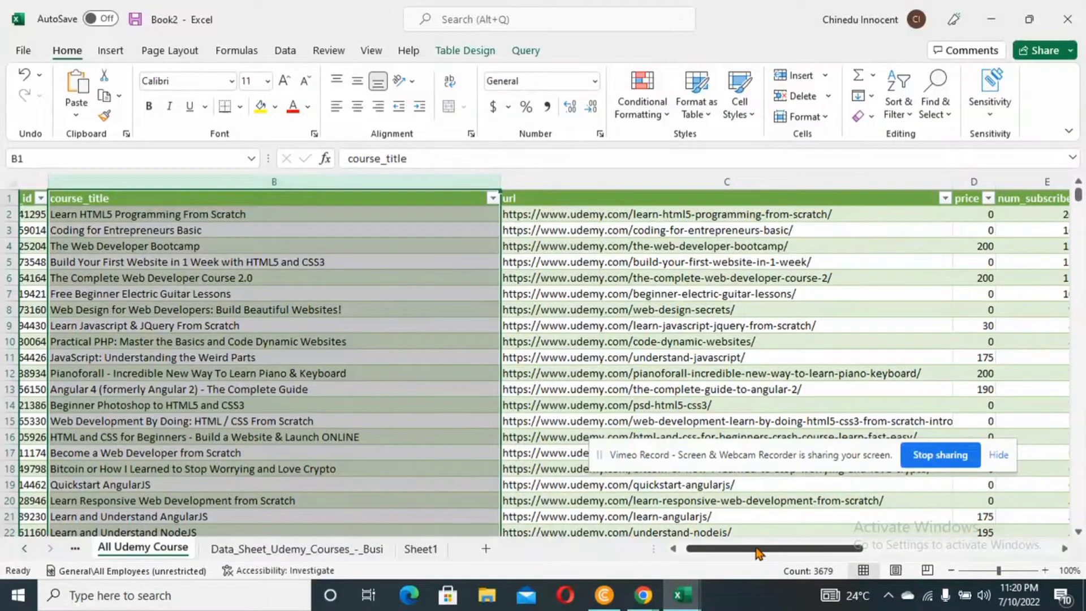
drag(758, 553, 848, 540)
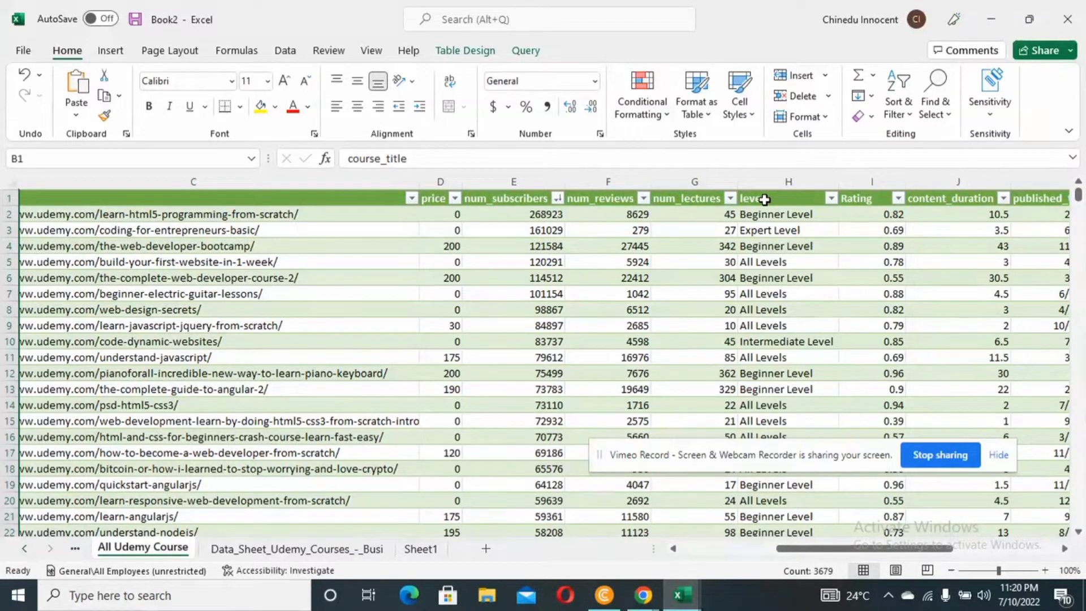
click(435, 552)
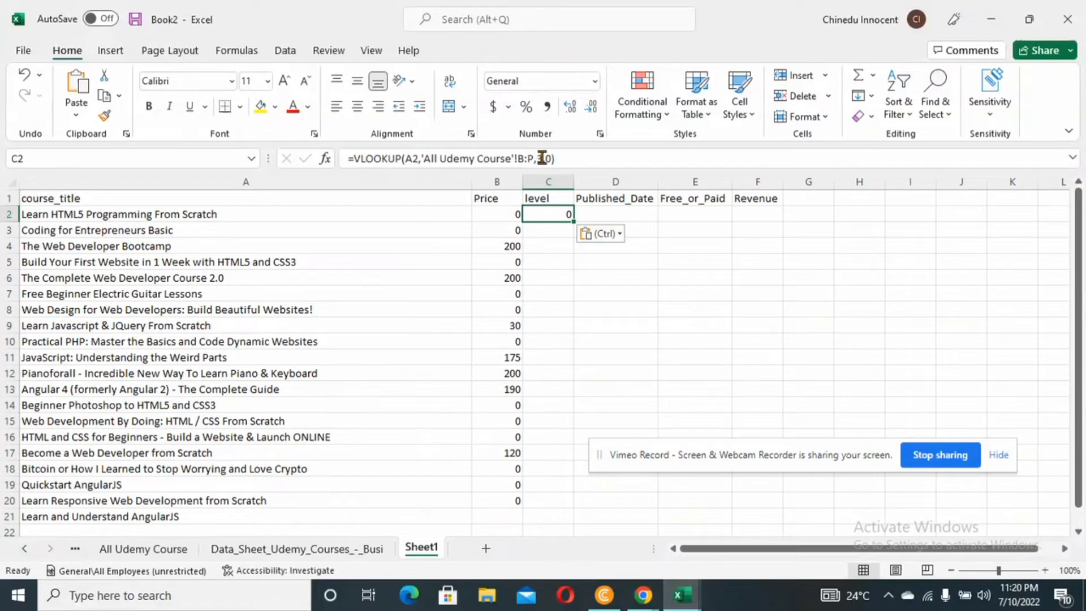
click(543, 158)
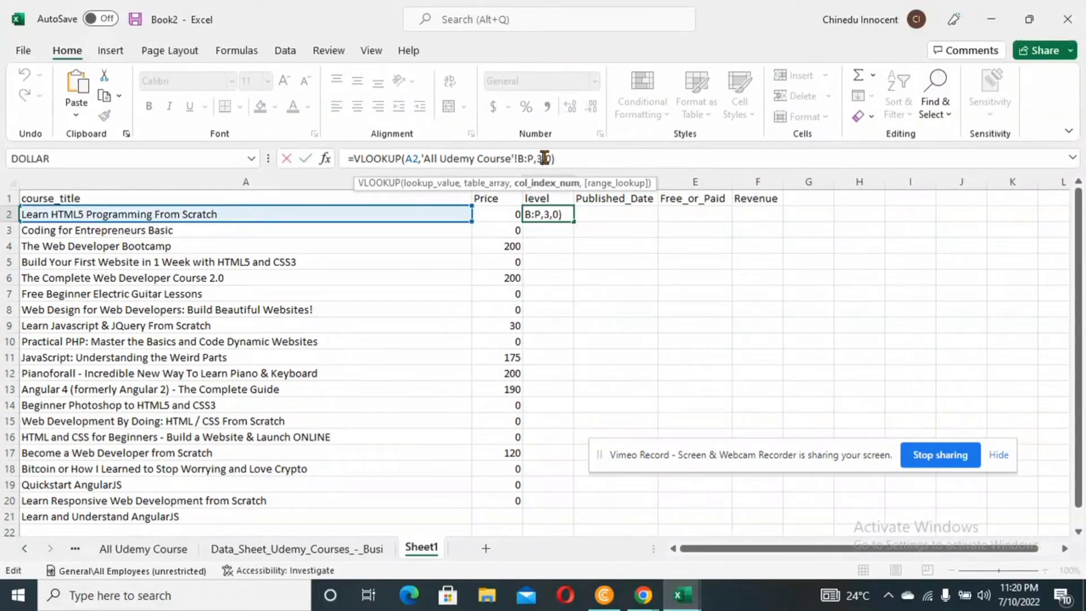
key(BackSpace)
text(7)
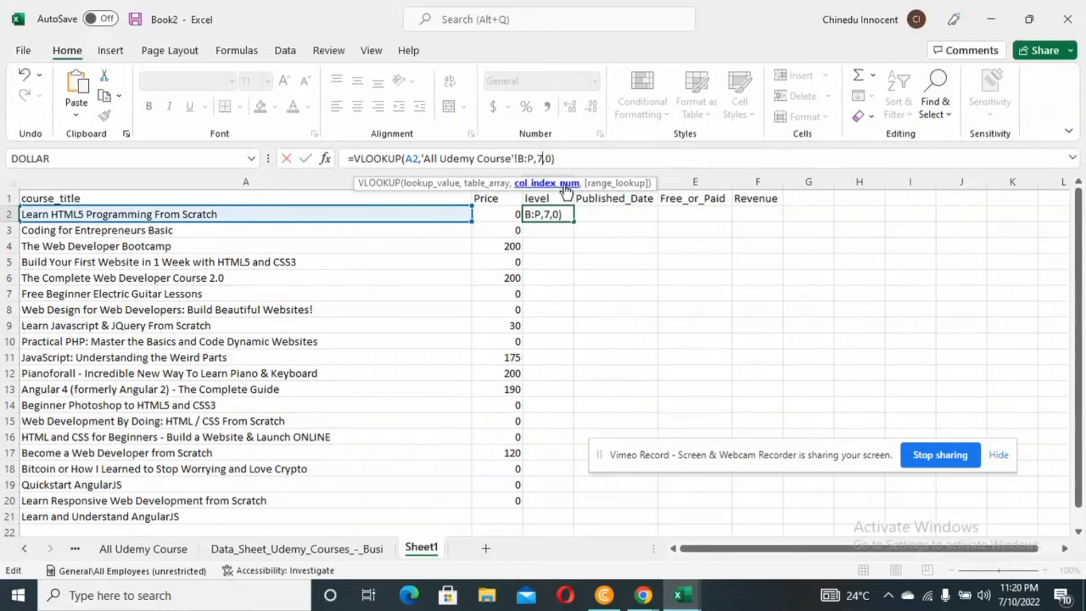
key(Return)
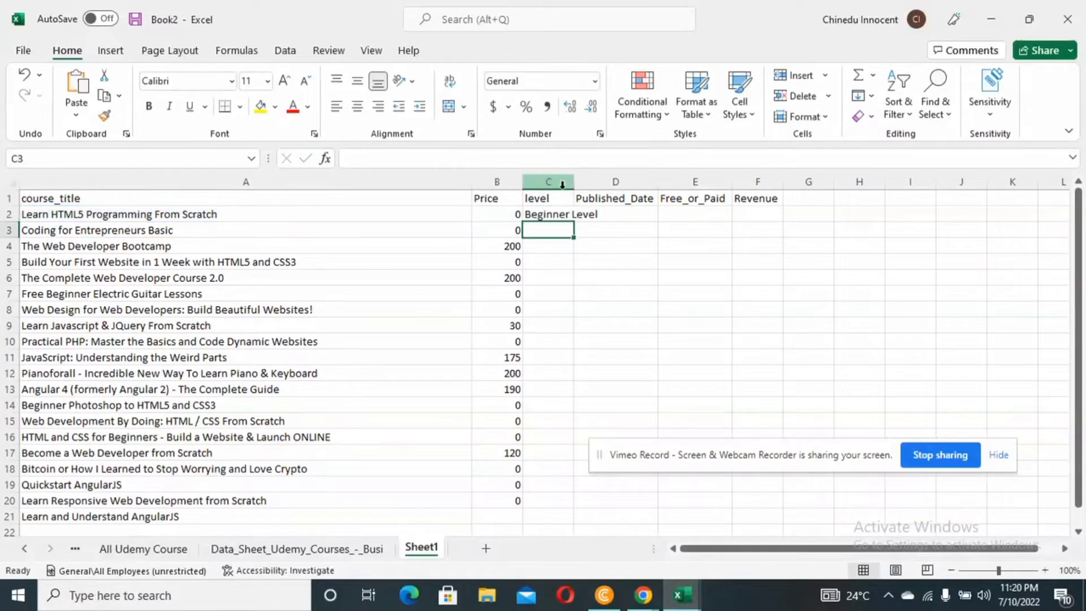
Step: Fill the level formula from C2 down to C21 and widen column C to fit the level names
click(568, 214)
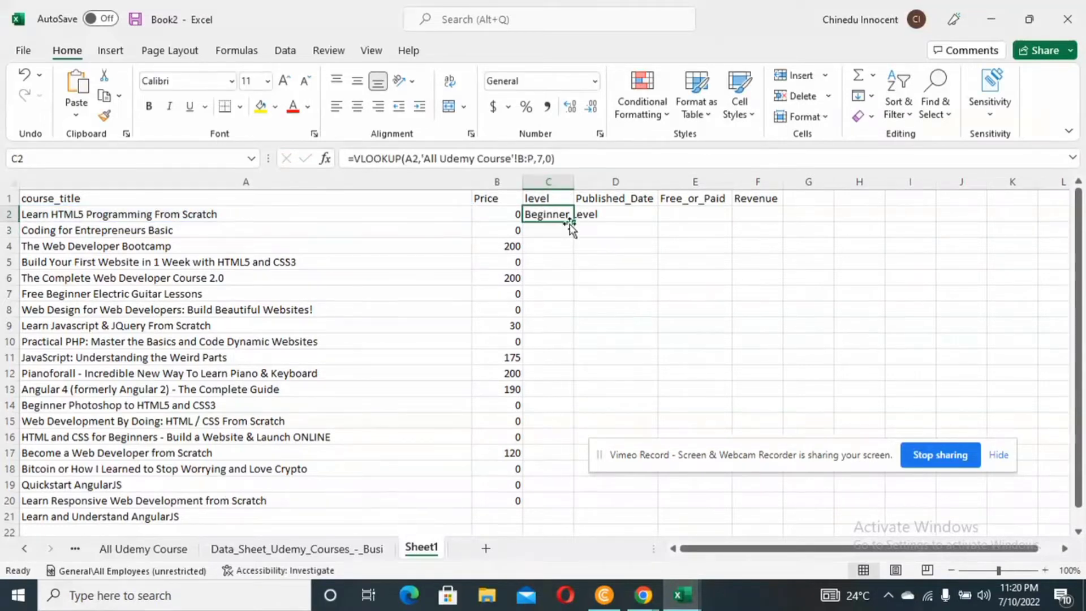
drag(573, 220, 573, 220)
double_click(573, 221)
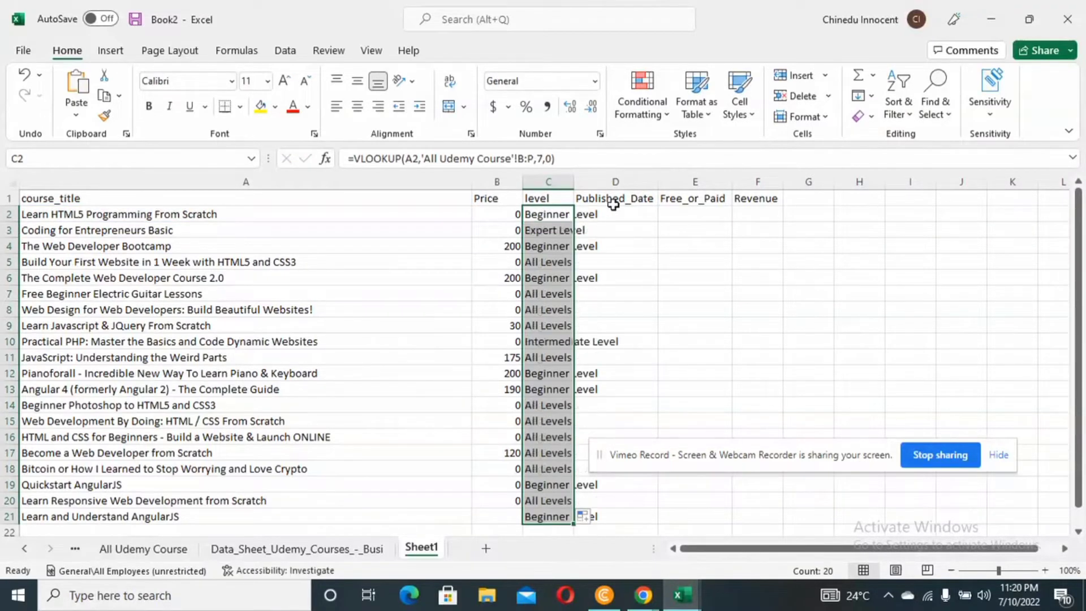
drag(574, 180, 622, 182)
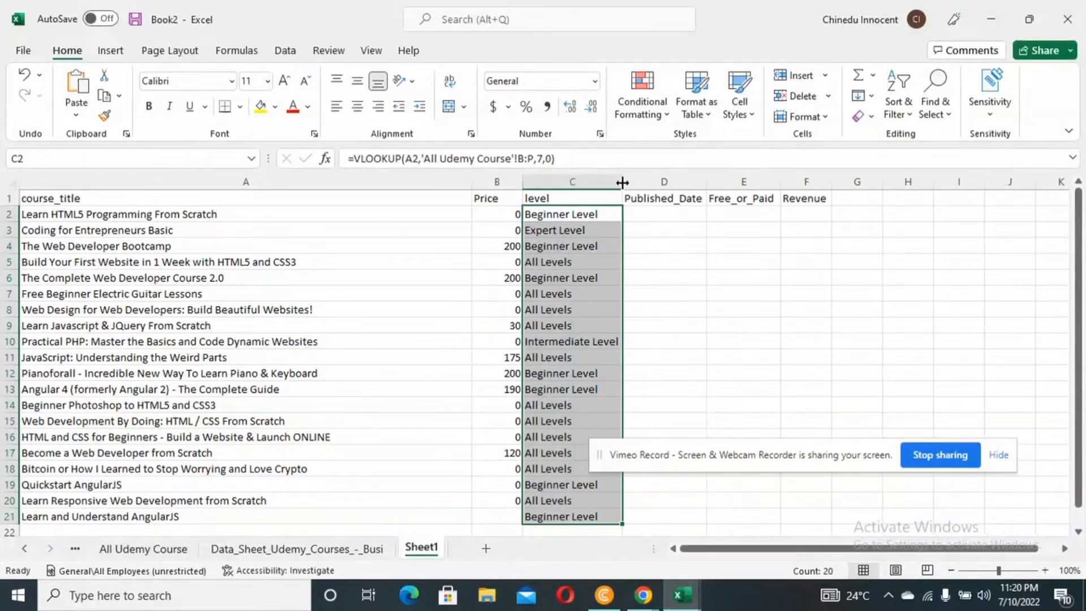
Step: Check the published_Date column's position in the All Udemy Course sheet and enter =VLOOKUP(A2,'All Udemy Course'!B:P,12,0) in Sheet1 cell D2
click(659, 215)
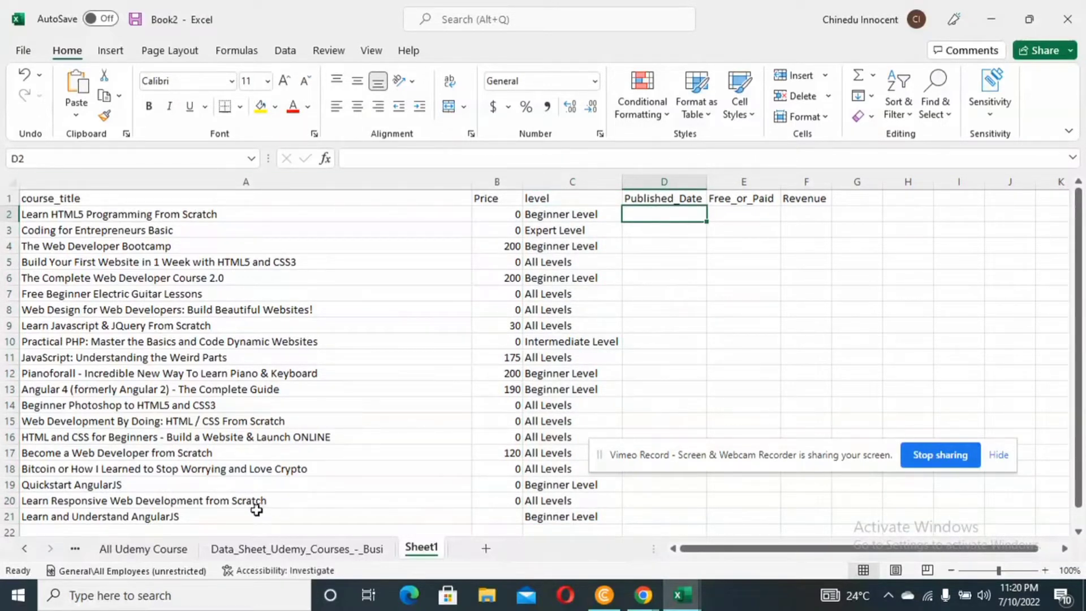
click(159, 550)
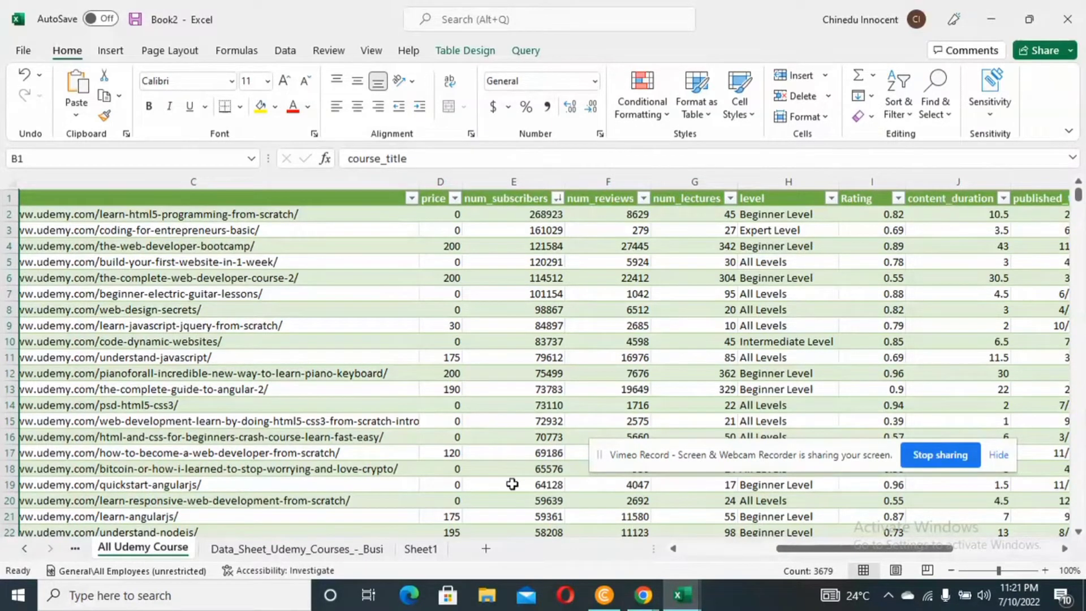
drag(783, 557, 850, 548)
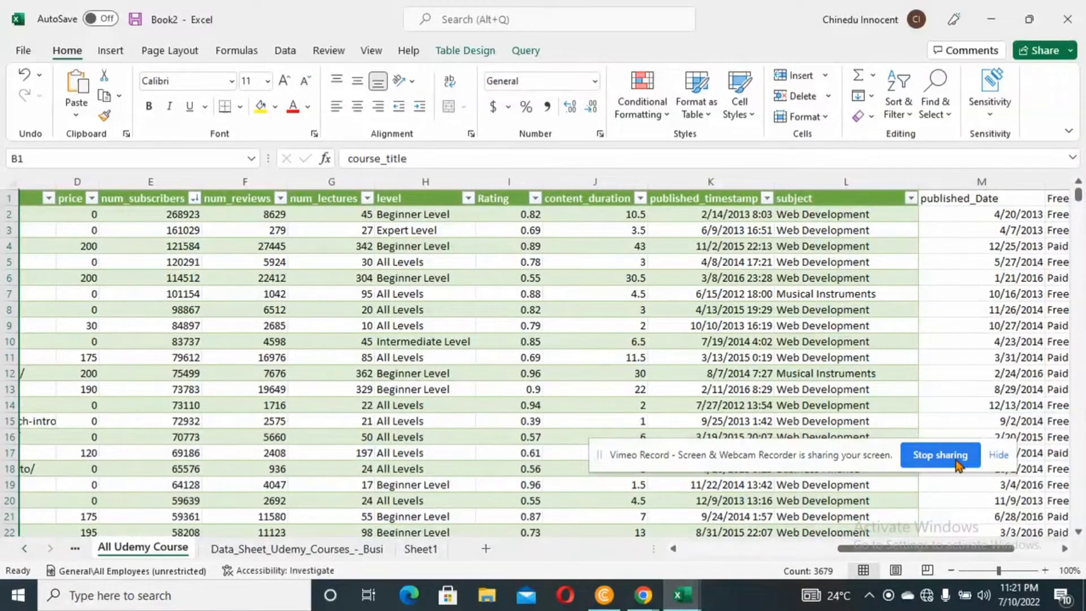
drag(923, 550, 964, 550)
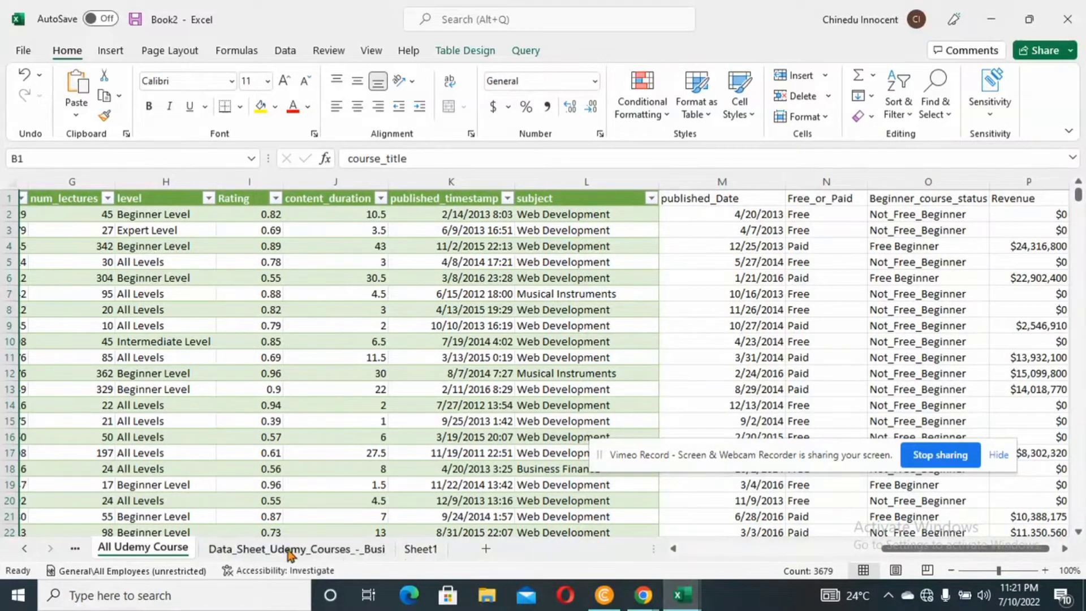
click(421, 549)
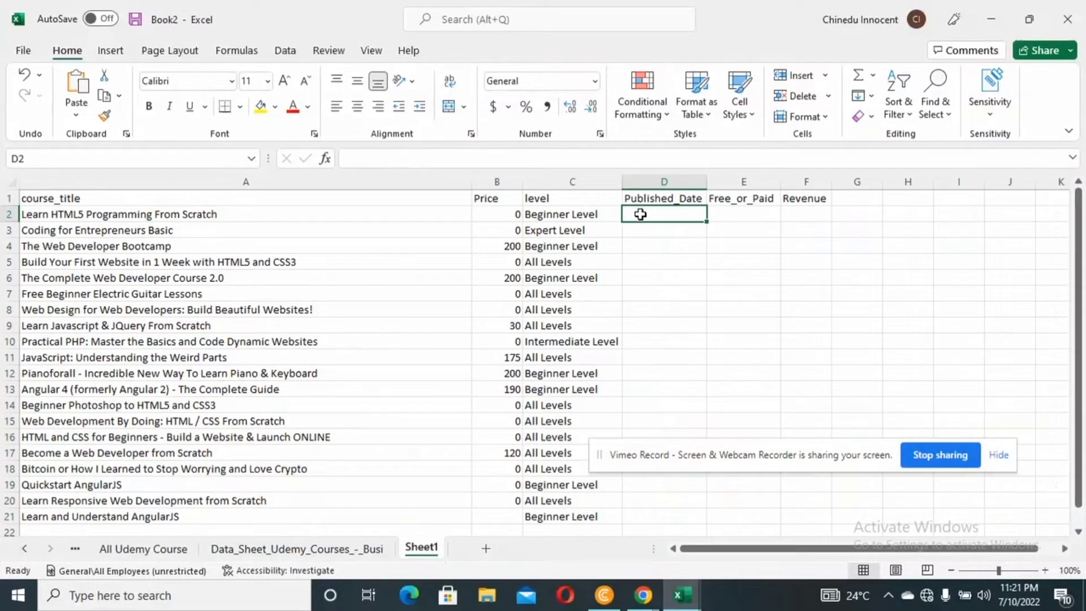
text(=VLOOKUP(A2,'All Udemy Course'!B:P,3,0))
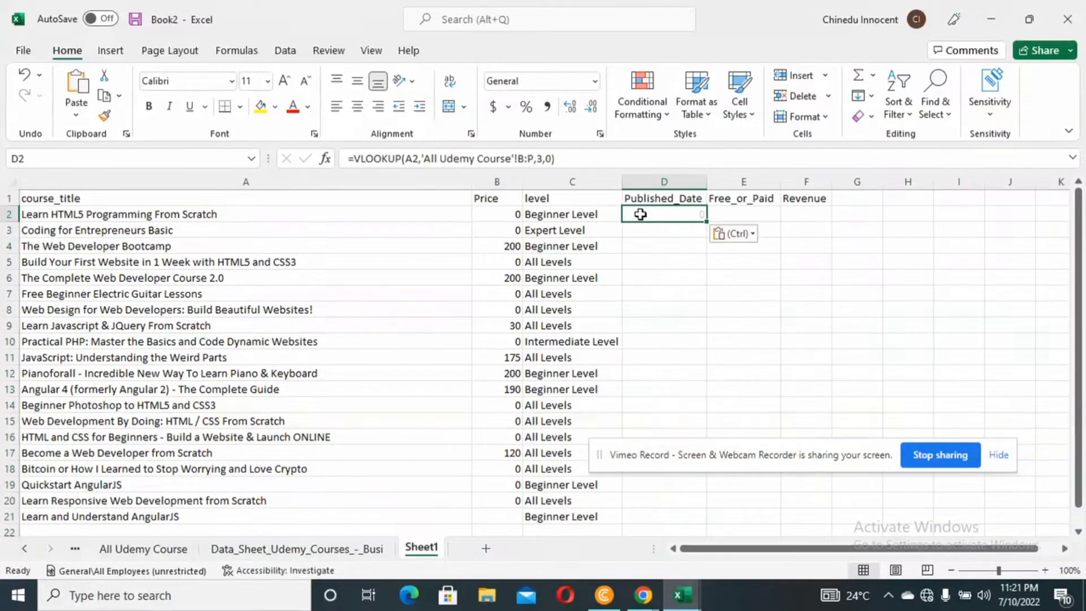
click(542, 157)
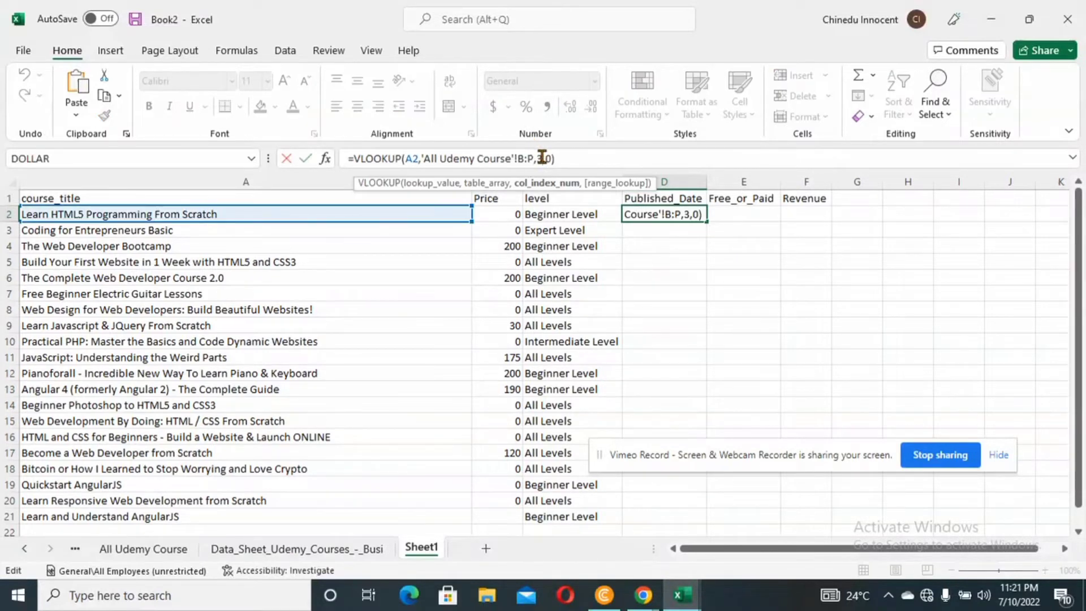
key(BackSpace)
text(12)
key(Return)
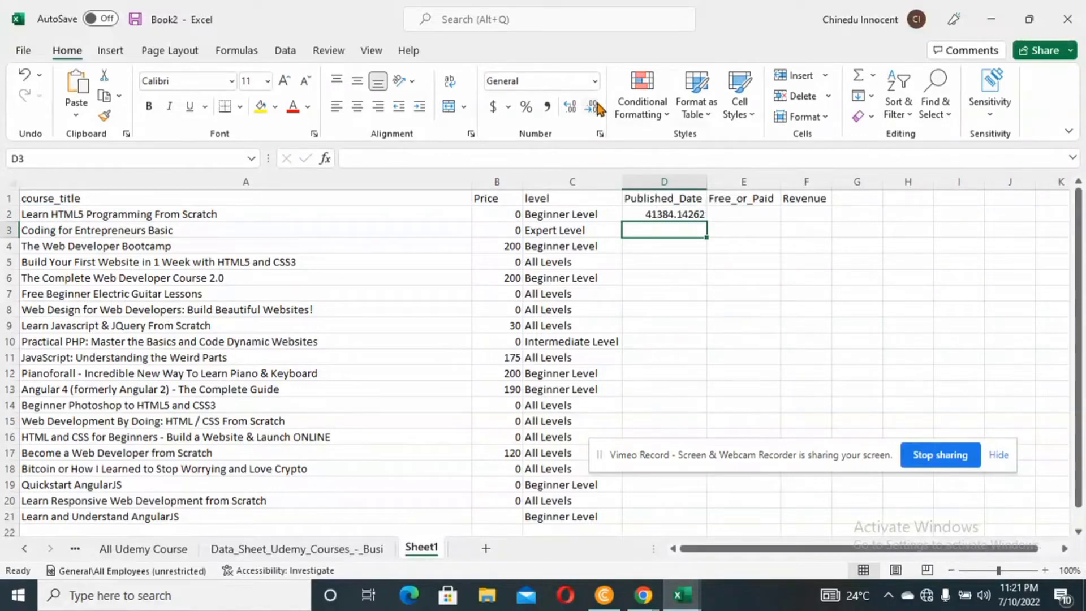
Step: Compare D2's date formula with the published_Date column in the All Udemy Course sheet and fill it down to D21 in Sheet1
click(678, 214)
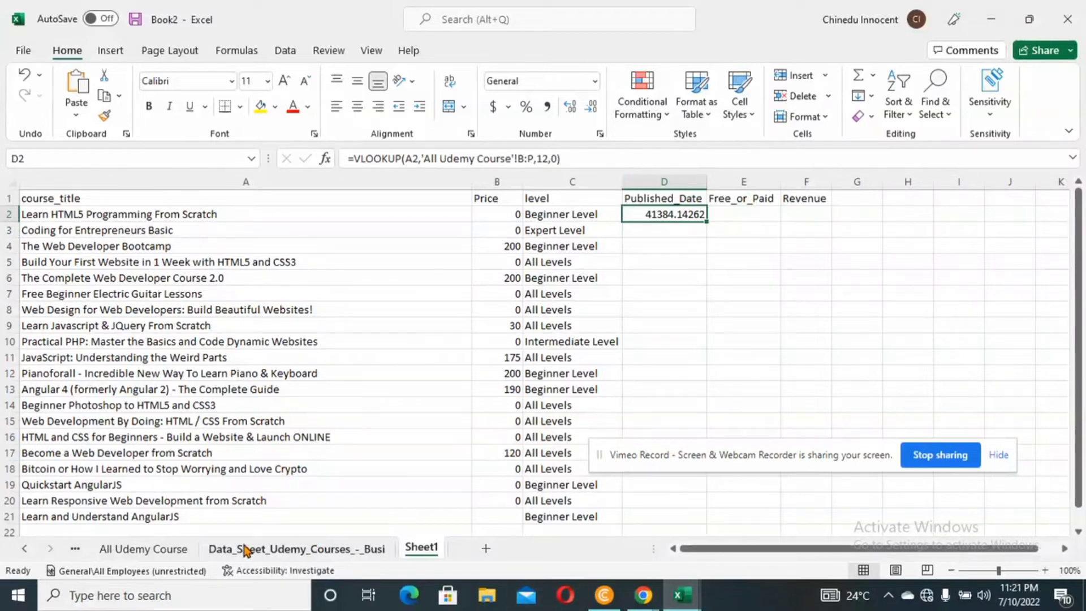
click(158, 549)
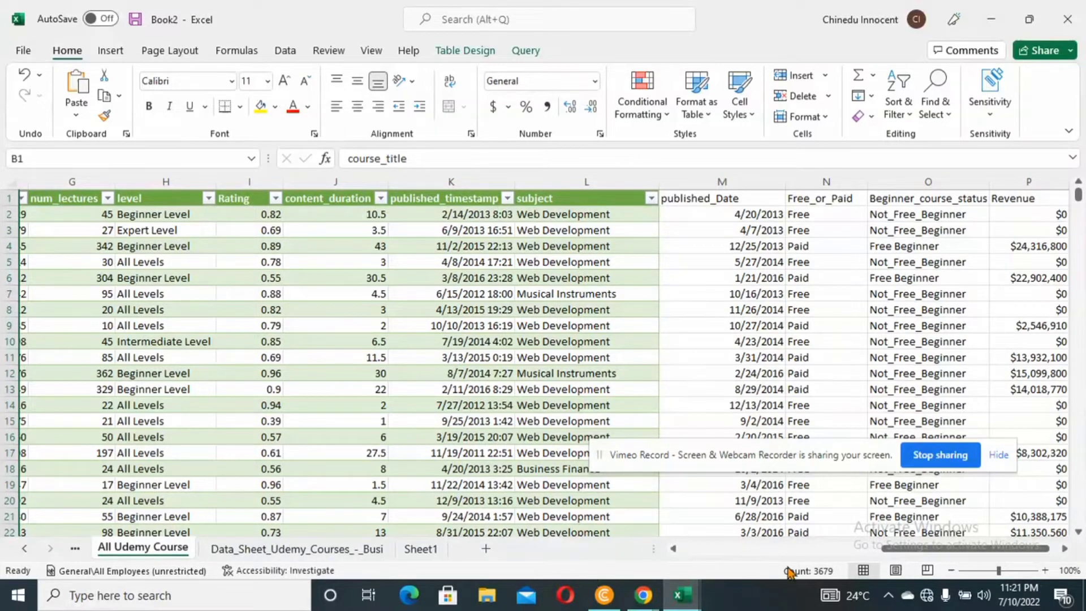
mouse_move(906, 551)
mouse_down()
mouse_move(621, 566)
mouse_move(846, 576)
mouse_move(906, 564)
mouse_up()
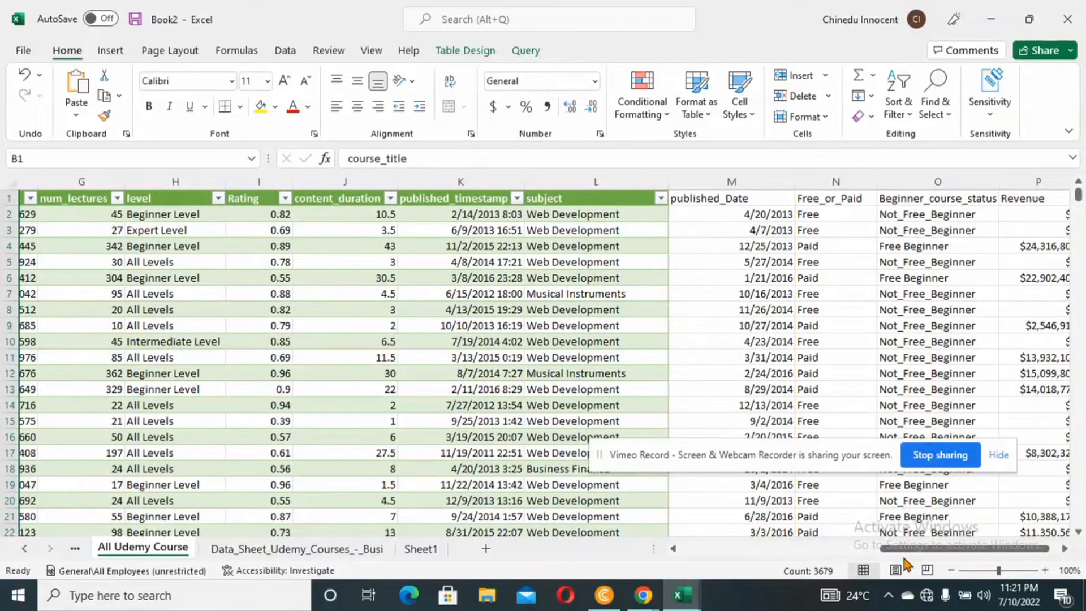
click(433, 556)
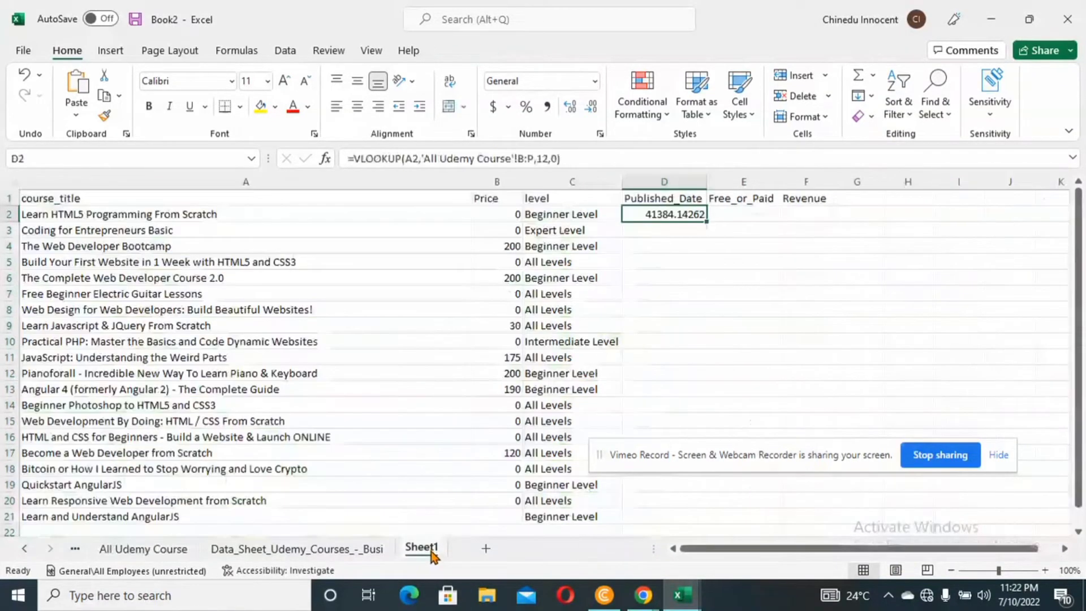
double_click(706, 222)
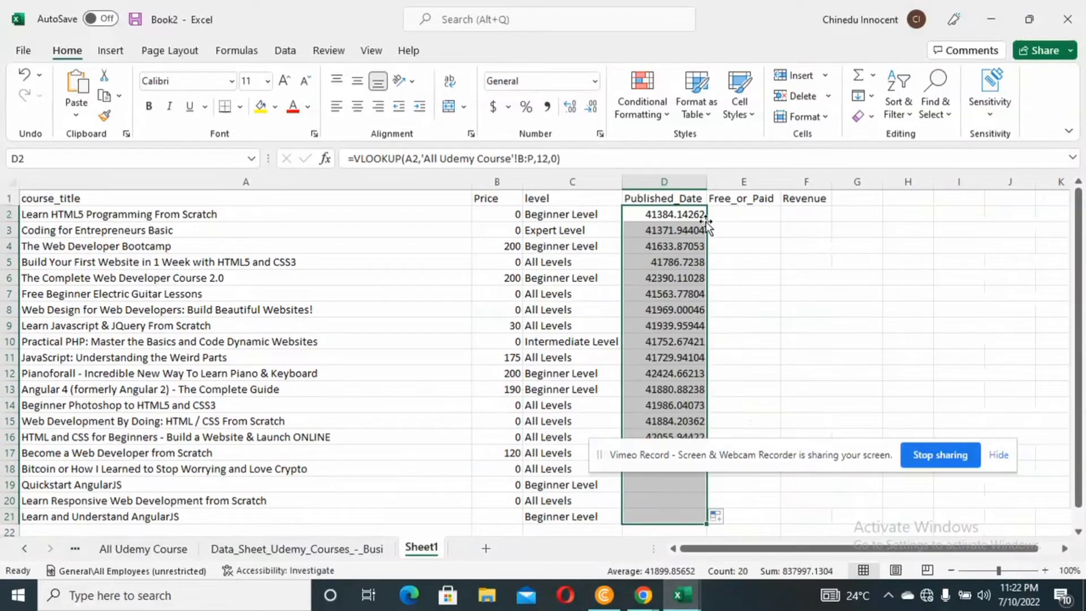
Step: Format the whole Published_Date column in Sheet1 as Short Date
click(666, 182)
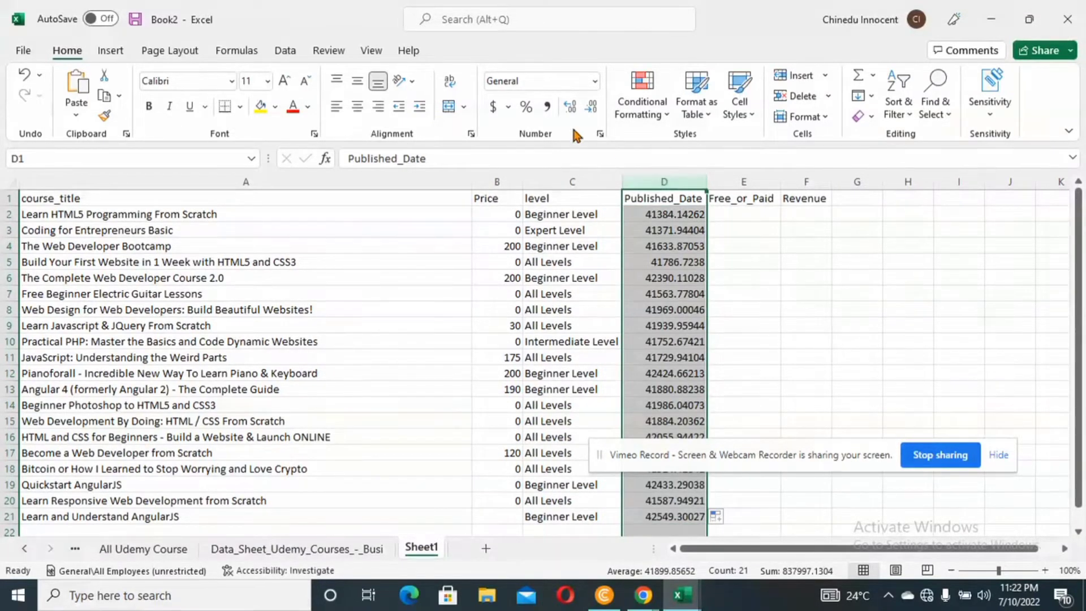
click(596, 83)
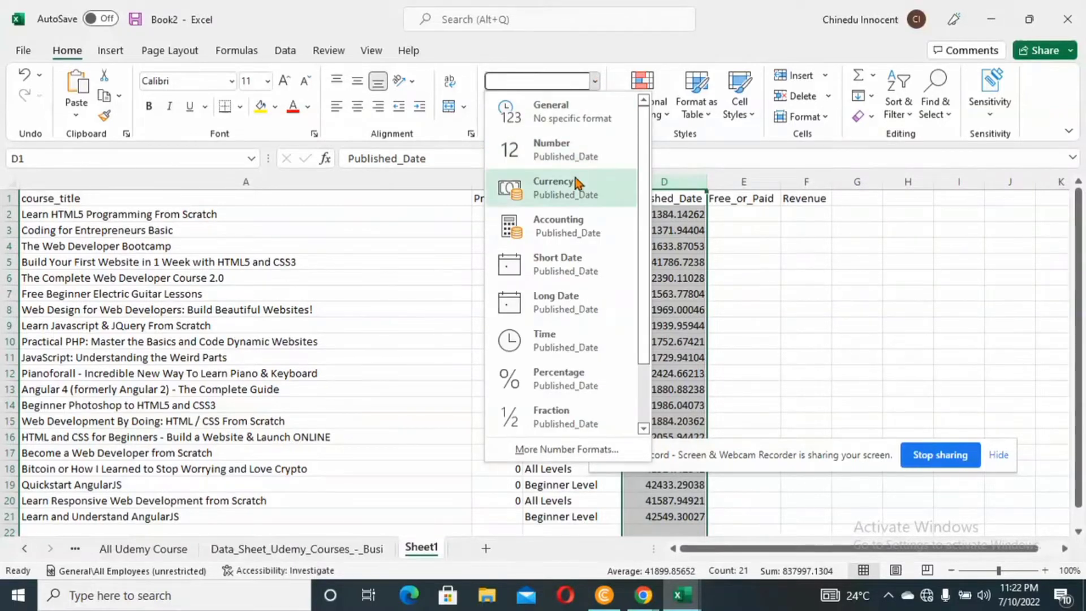
click(572, 266)
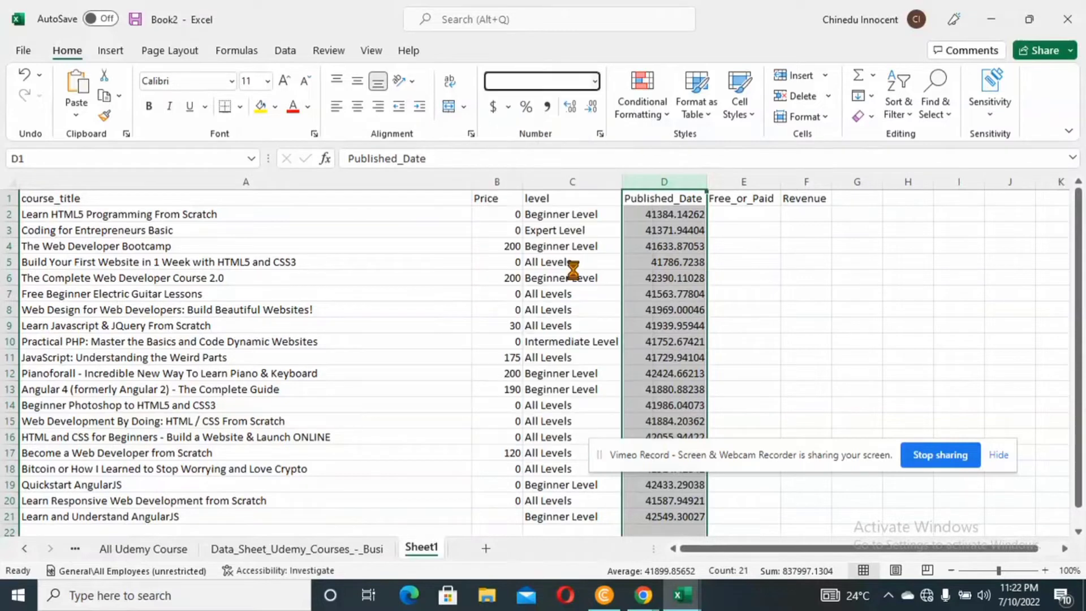
Step: Paste the VLOOKUP formula into Free_or_Paid cell E2 with column index 13 and fill it down to E21
click(746, 212)
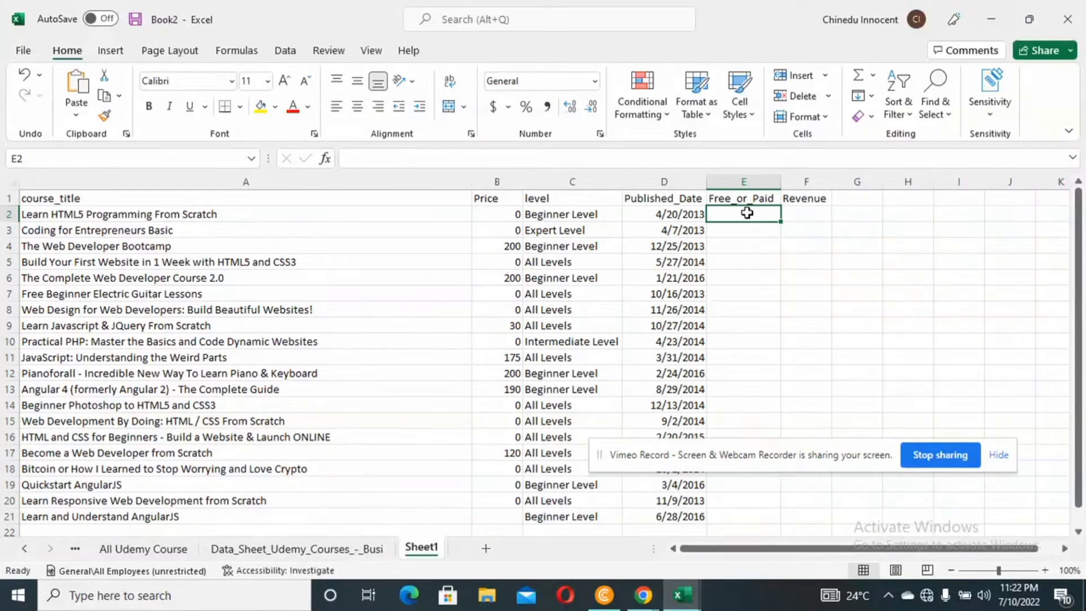
text(=VLOOKUP(A2,'All Udemy Course'!B:P,3,0))
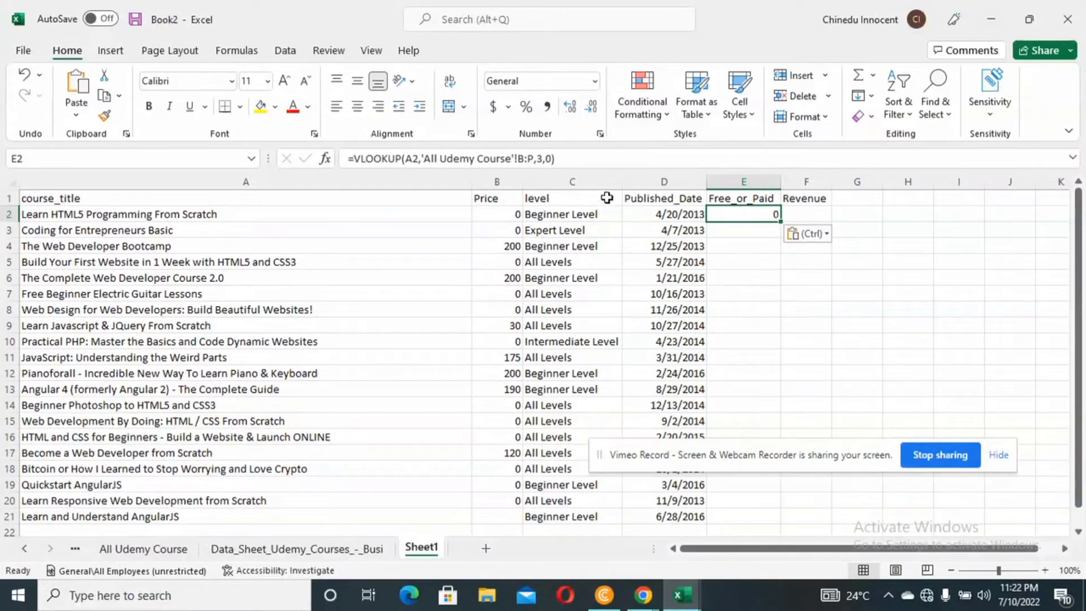
click(543, 158)
text(1)
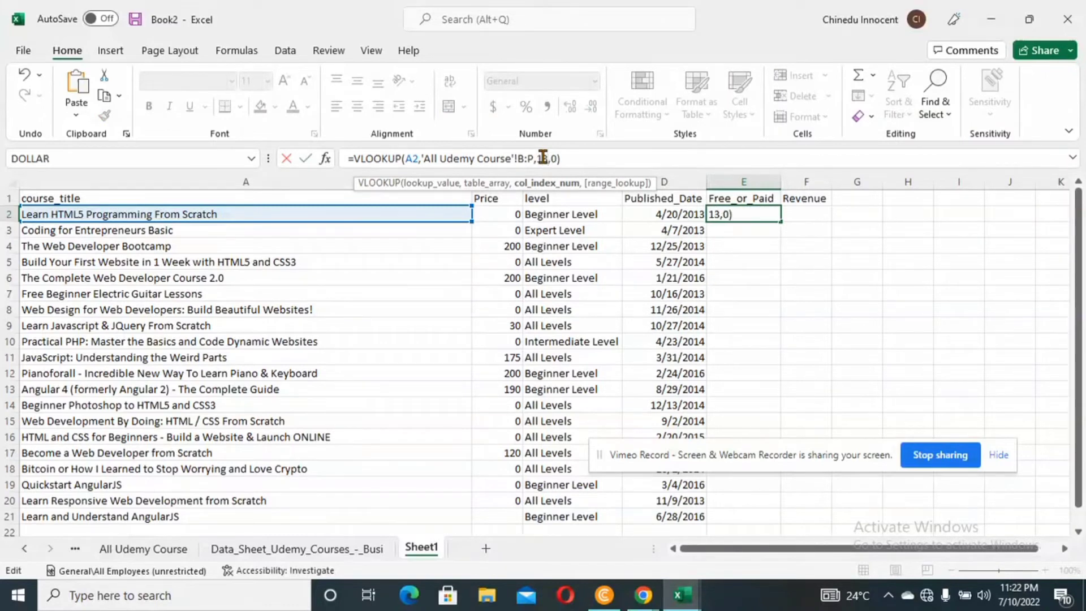
key(Return)
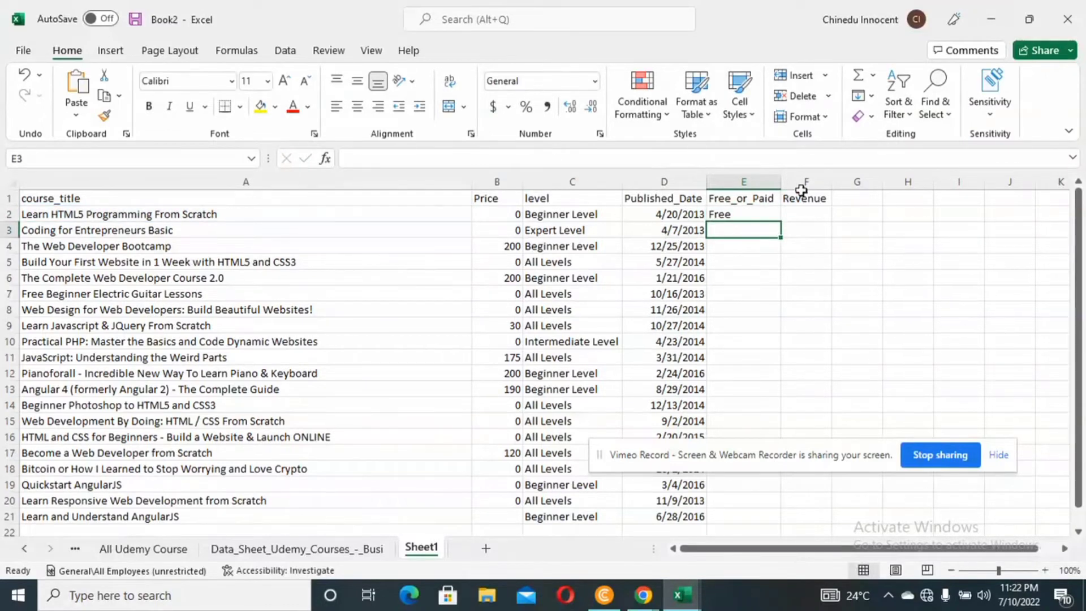
click(750, 215)
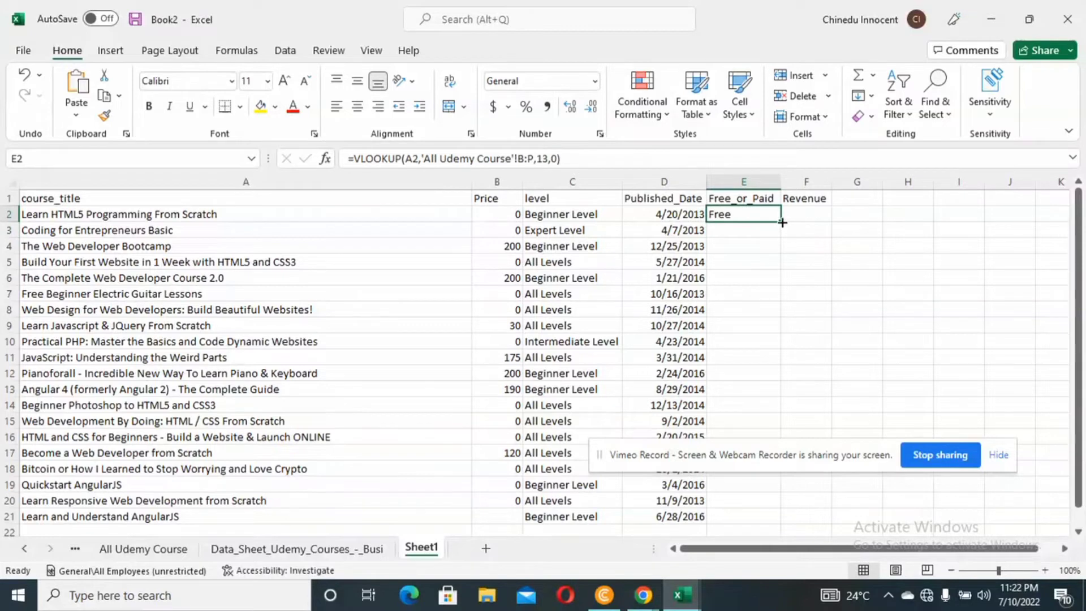
double_click(779, 221)
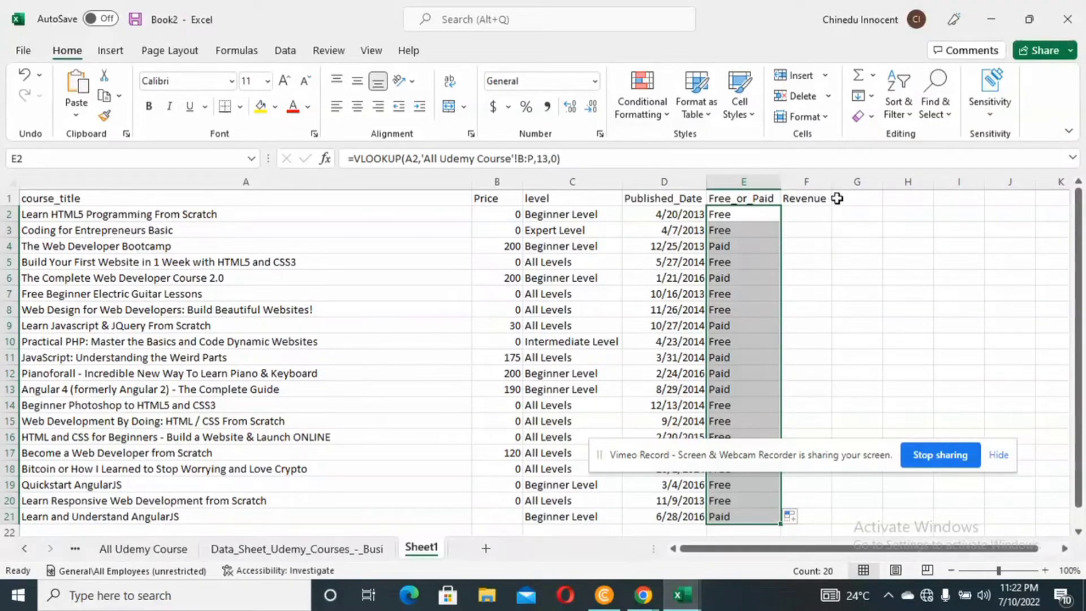
Step: Paste the VLOOKUP formula into Revenue cell F2 with column index 15 and fill it down to F21
click(806, 199)
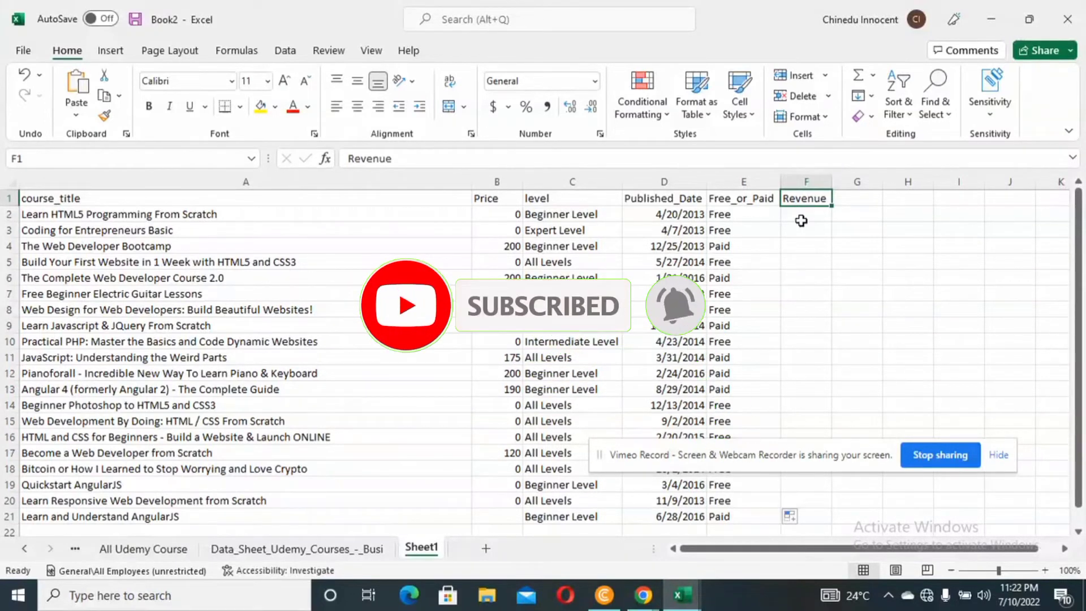
click(802, 220)
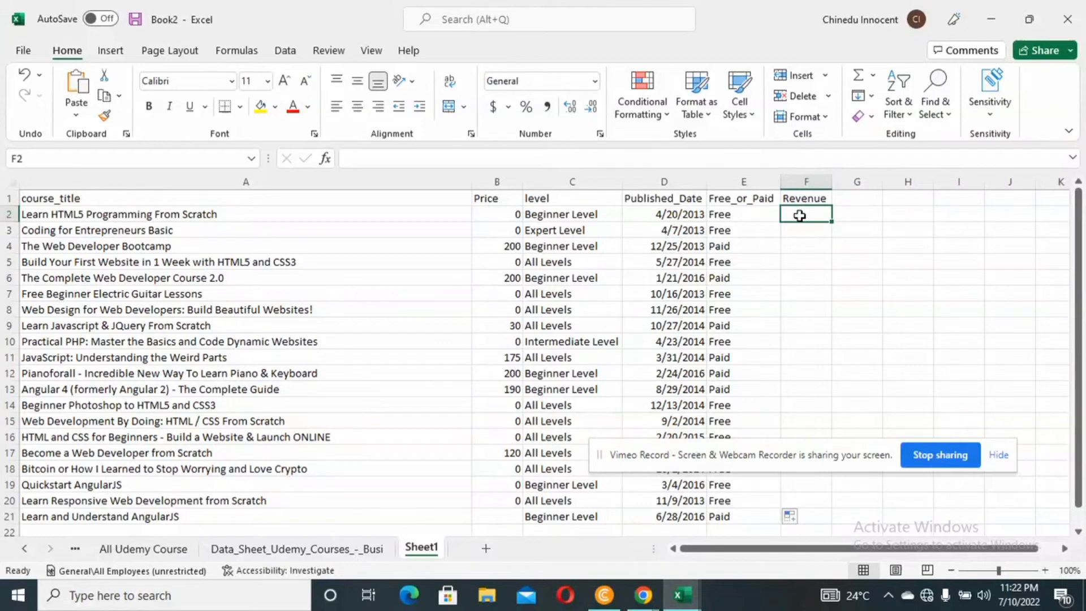
key(ctrl+v)
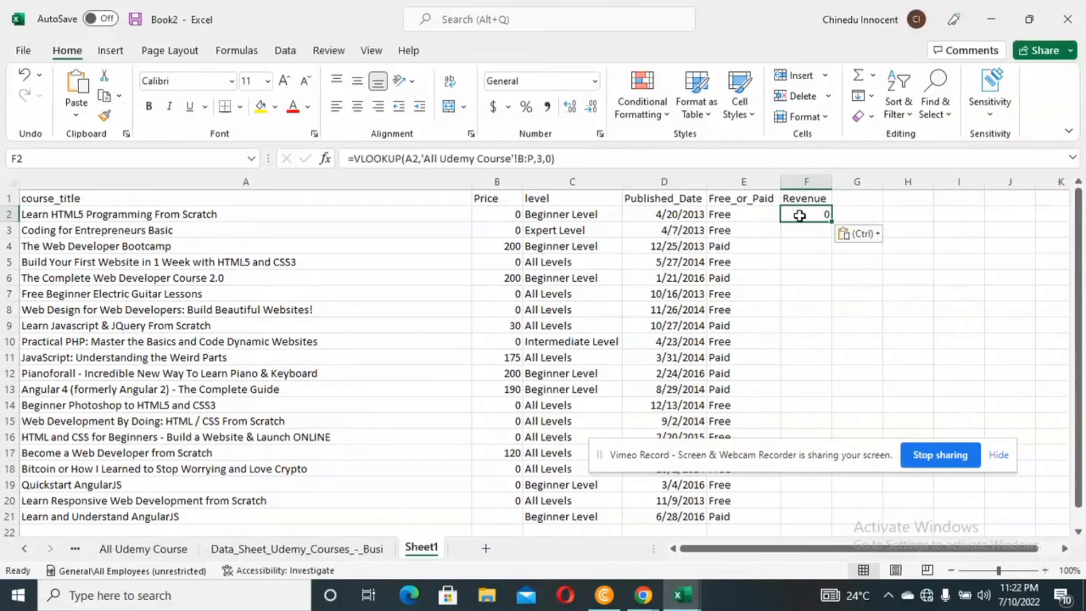
click(543, 157)
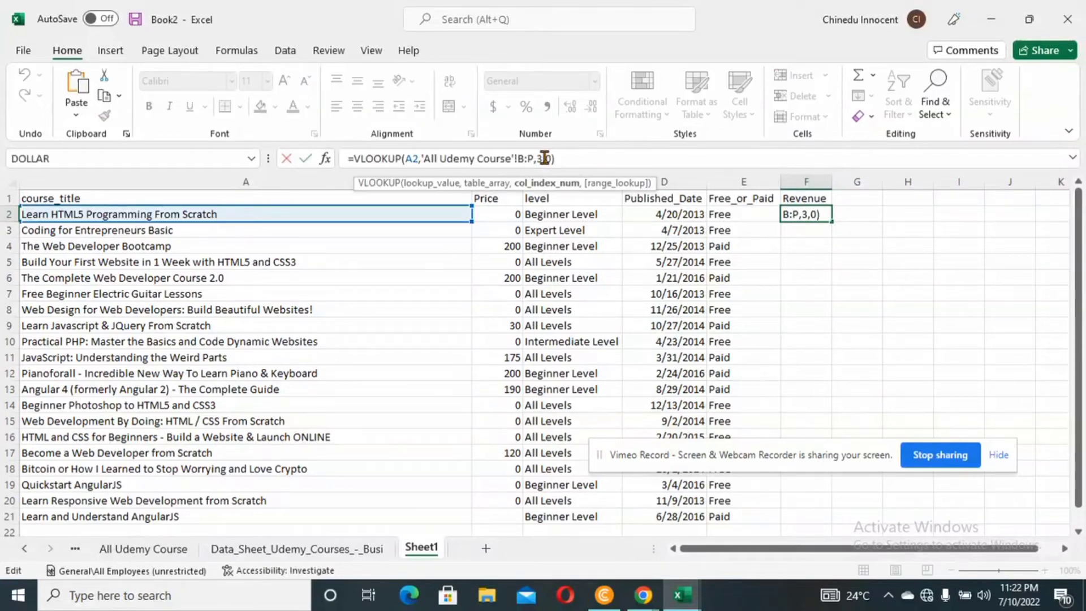
key(BackSpace)
text(15)
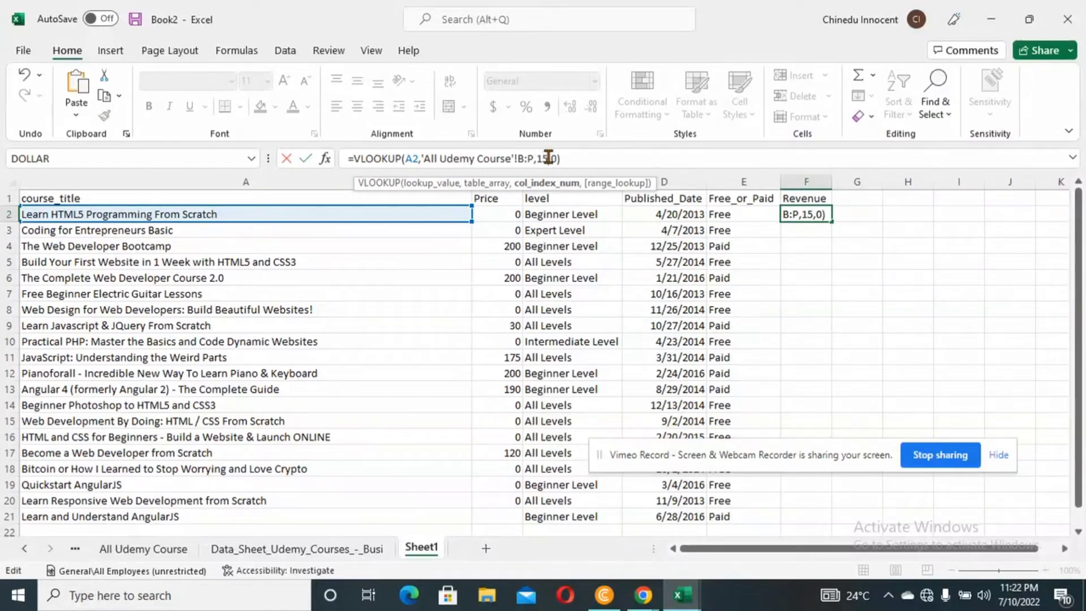
key(Return)
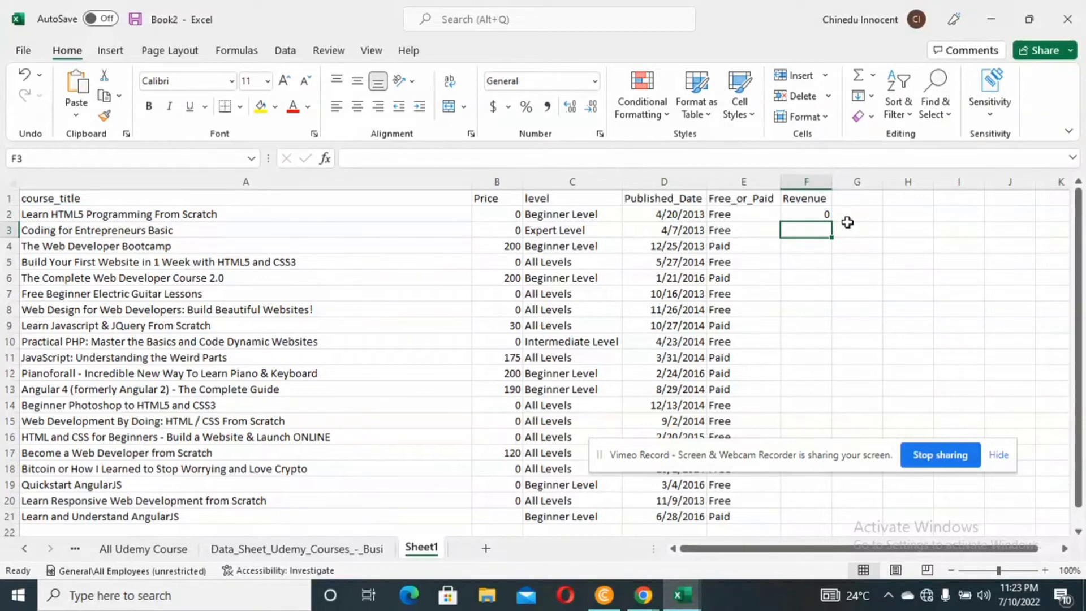
click(818, 216)
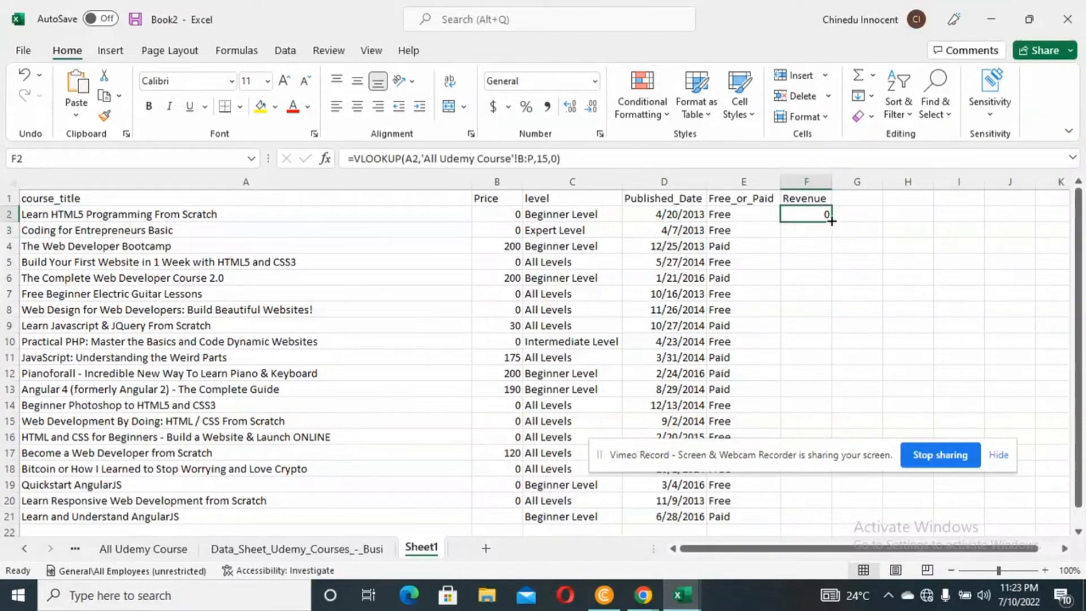
double_click(831, 221)
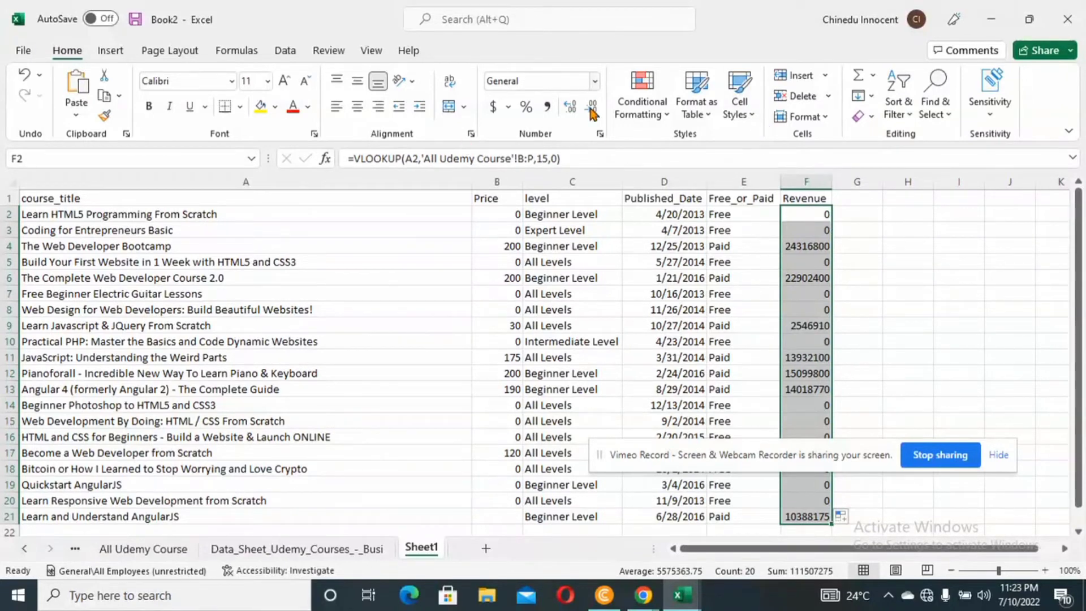
Step: Format the whole Revenue column in Sheet1 with comma-style thousands separators and no decimal places
click(806, 181)
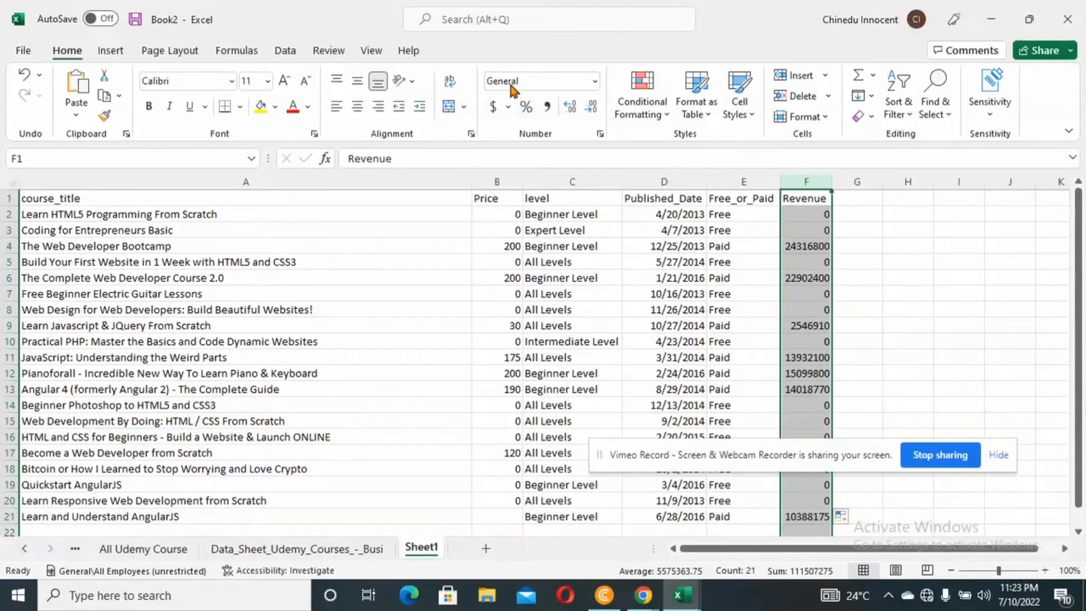
click(493, 106)
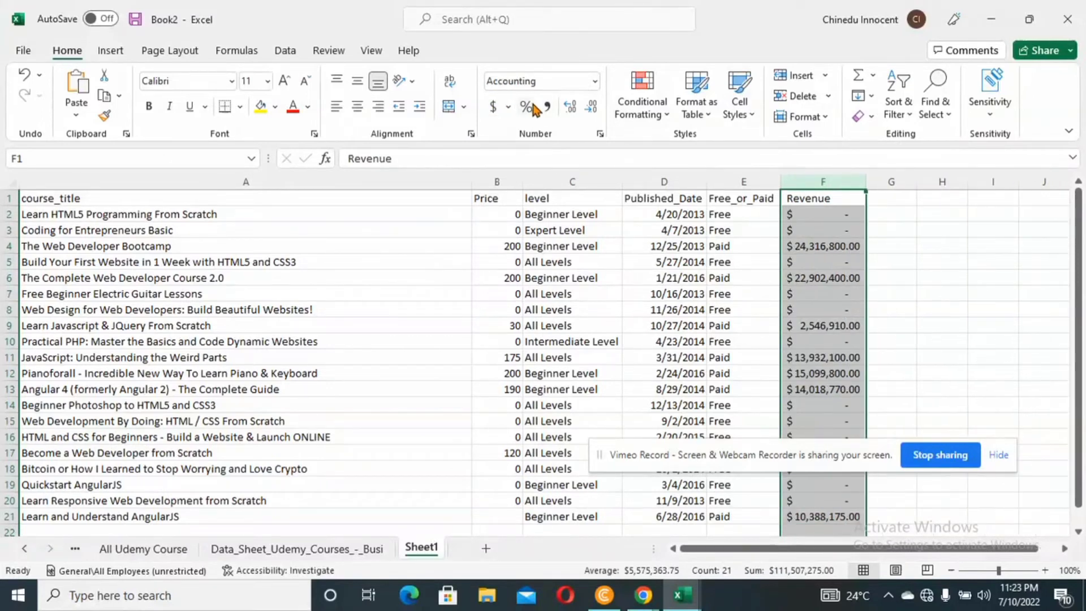
click(545, 106)
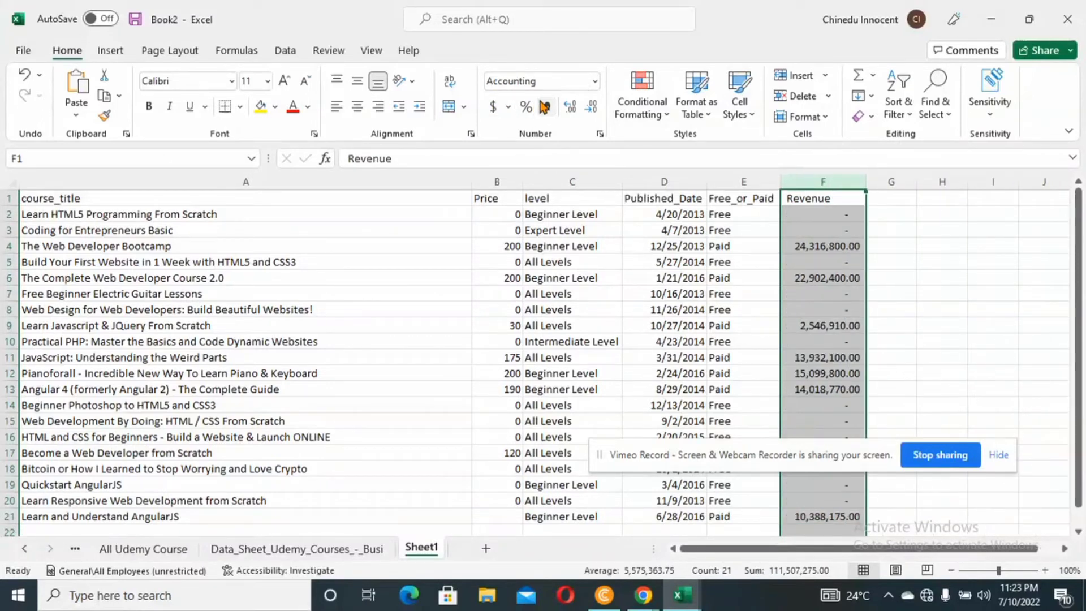
click(591, 112)
click(591, 112)
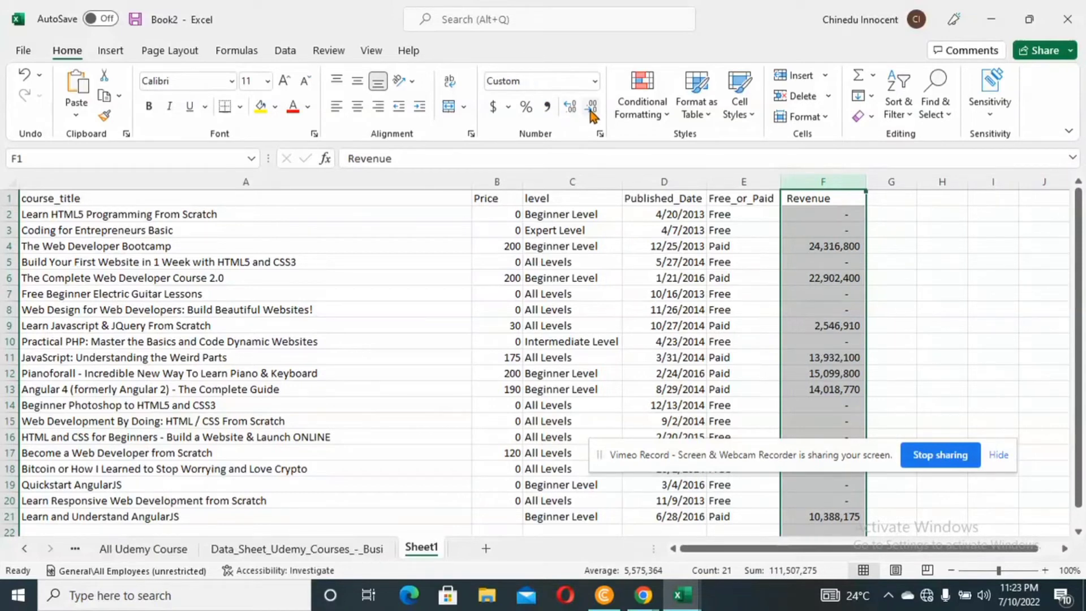
Step: Format the Revenue column as Currency with no decimal places
click(582, 77)
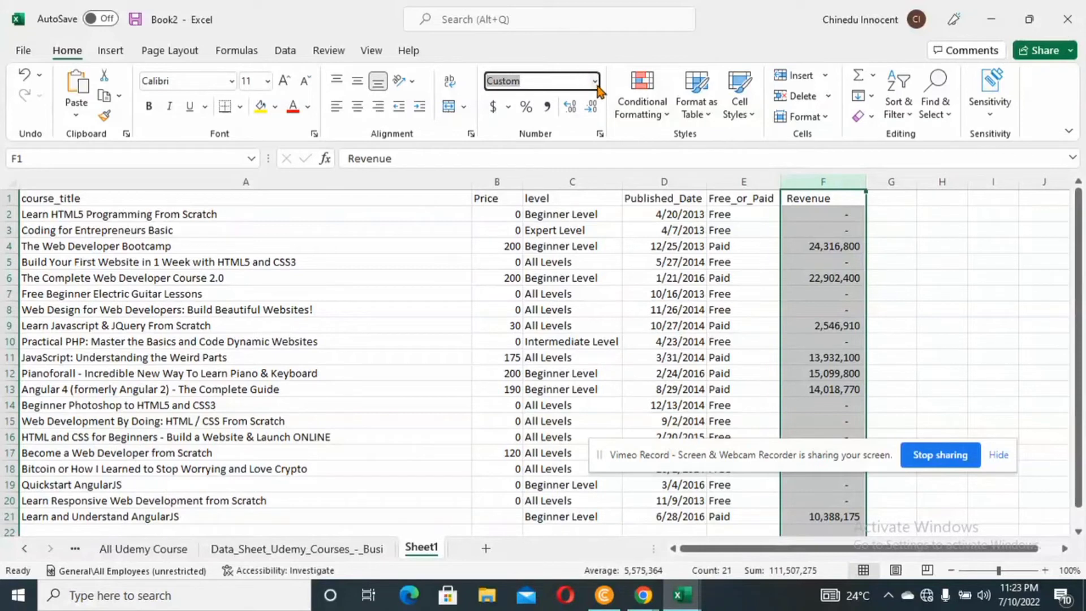
click(597, 84)
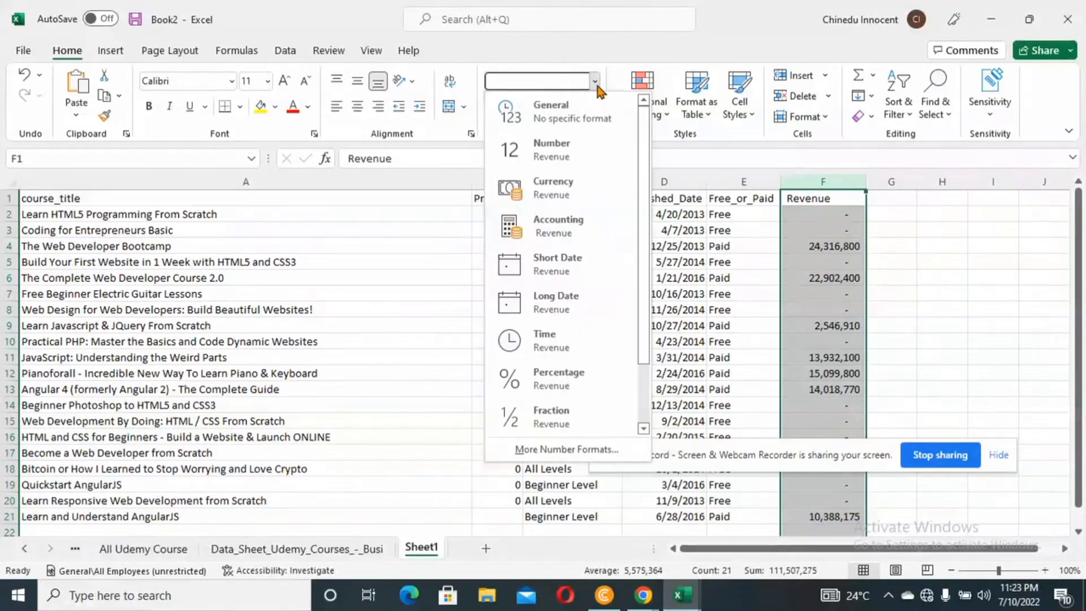
click(557, 193)
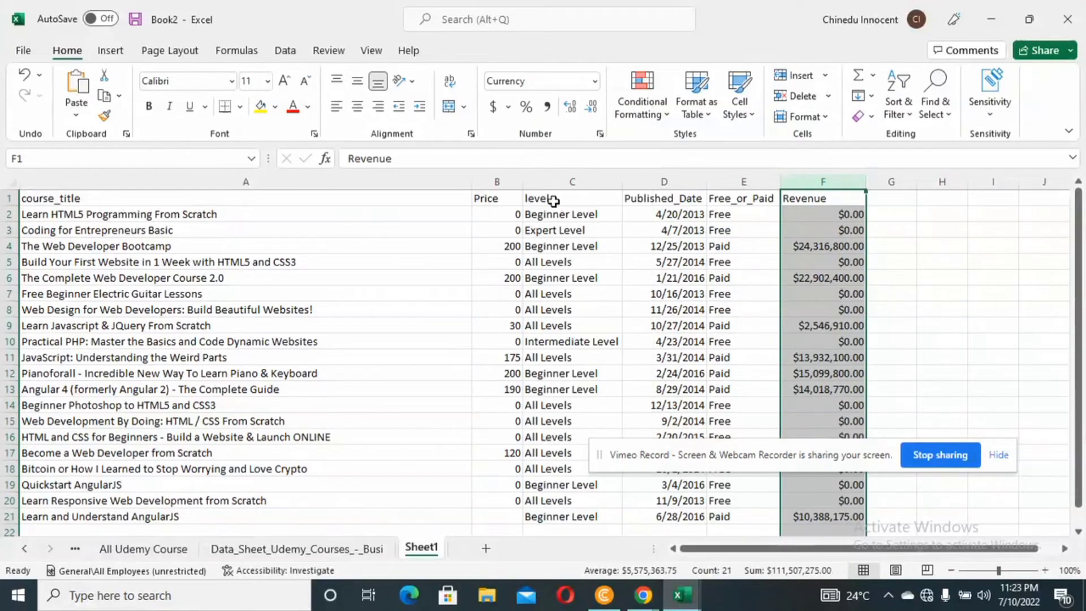
click(596, 112)
click(597, 112)
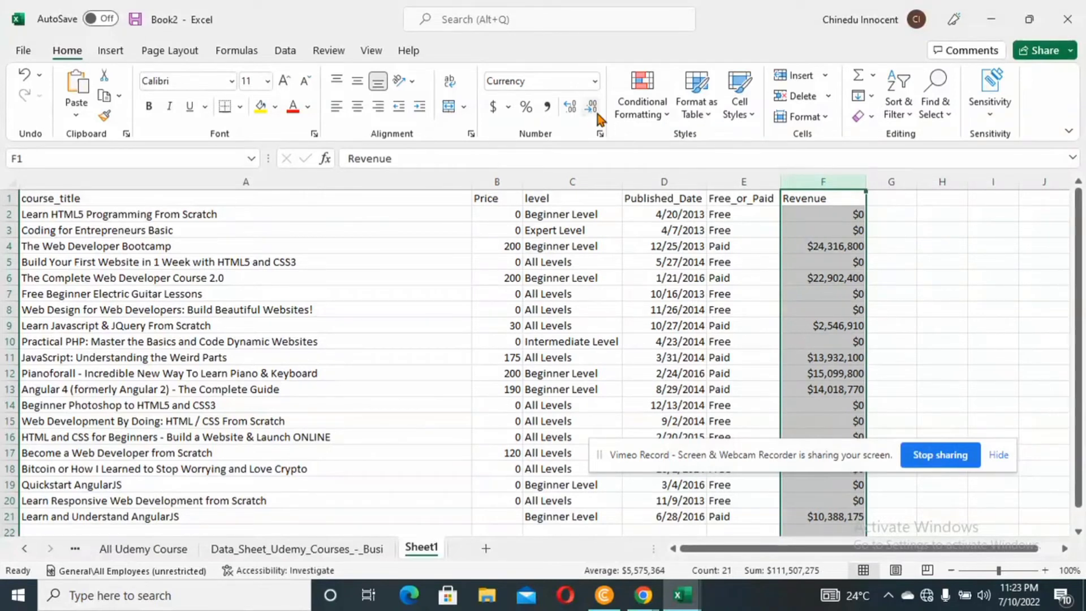
Step: Format the whole Price column as Currency with no decimal places
click(498, 182)
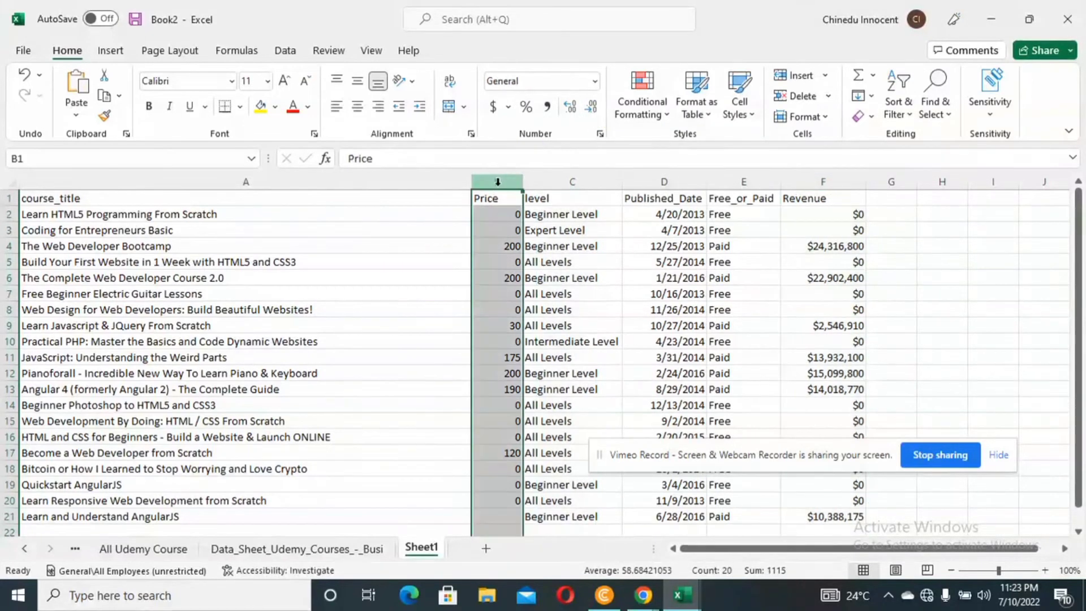
click(547, 107)
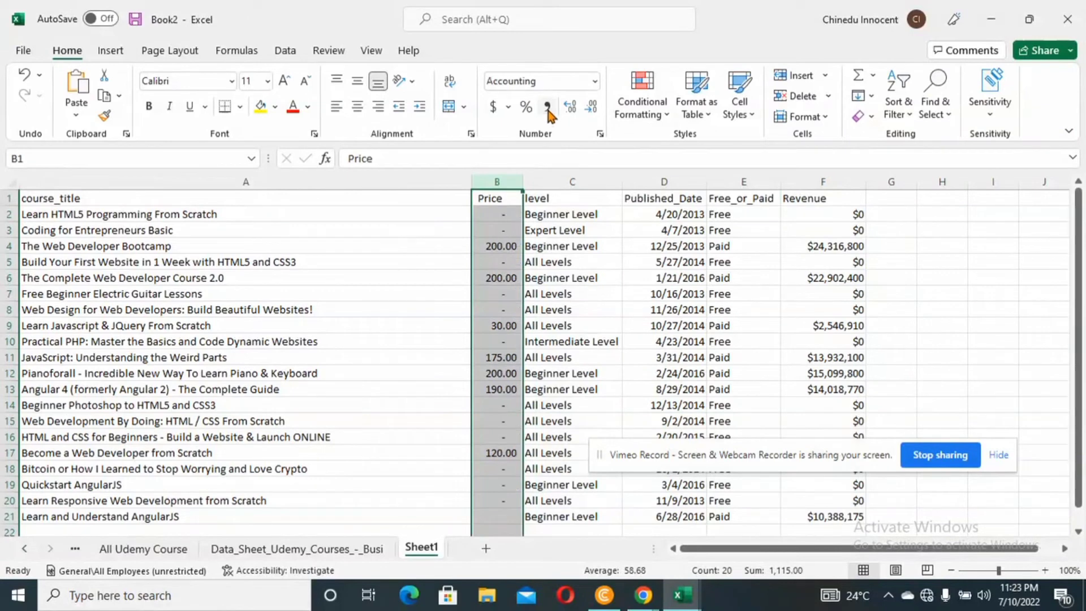
click(594, 81)
click(552, 188)
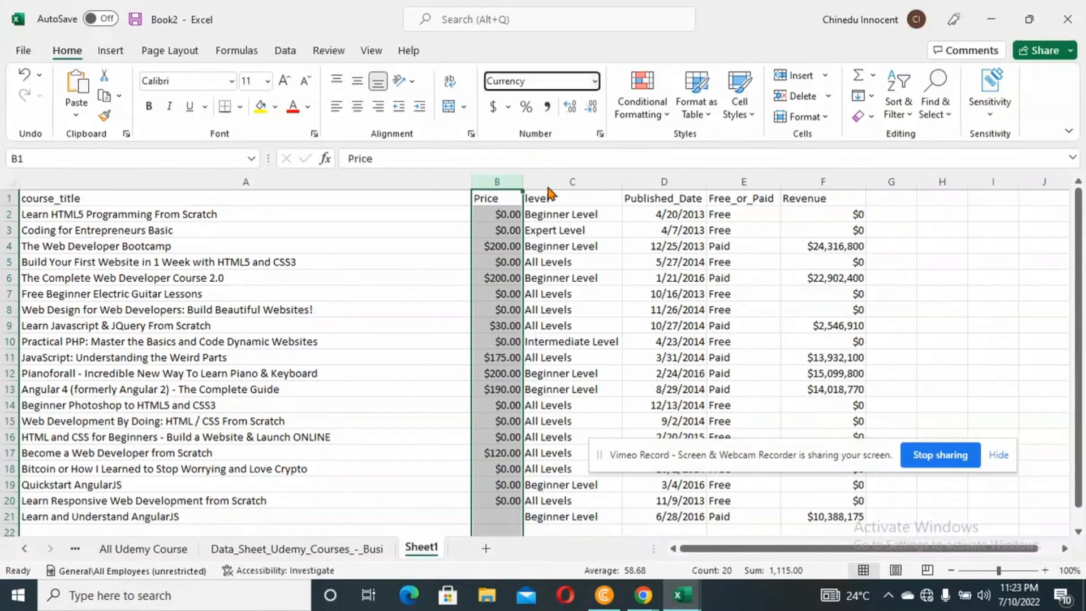
click(591, 107)
click(592, 107)
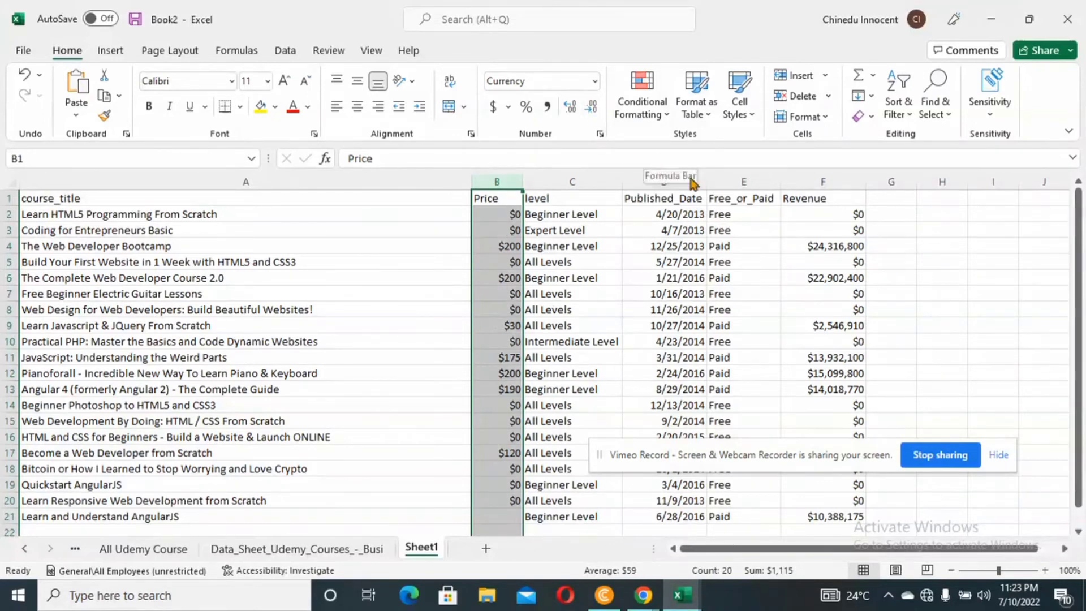
click(877, 205)
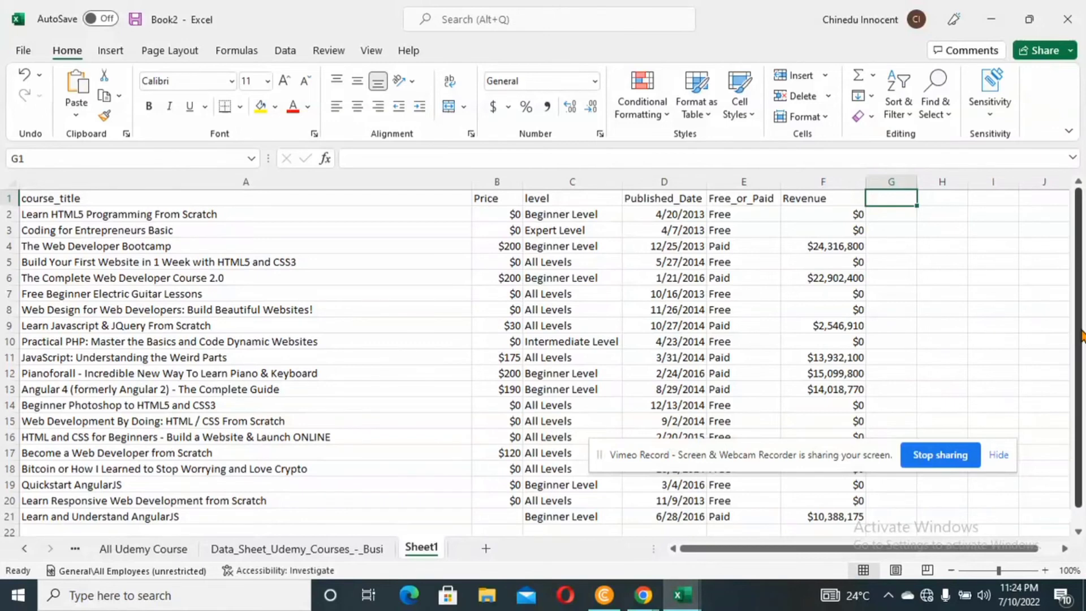
drag(1082, 336, 935, 269)
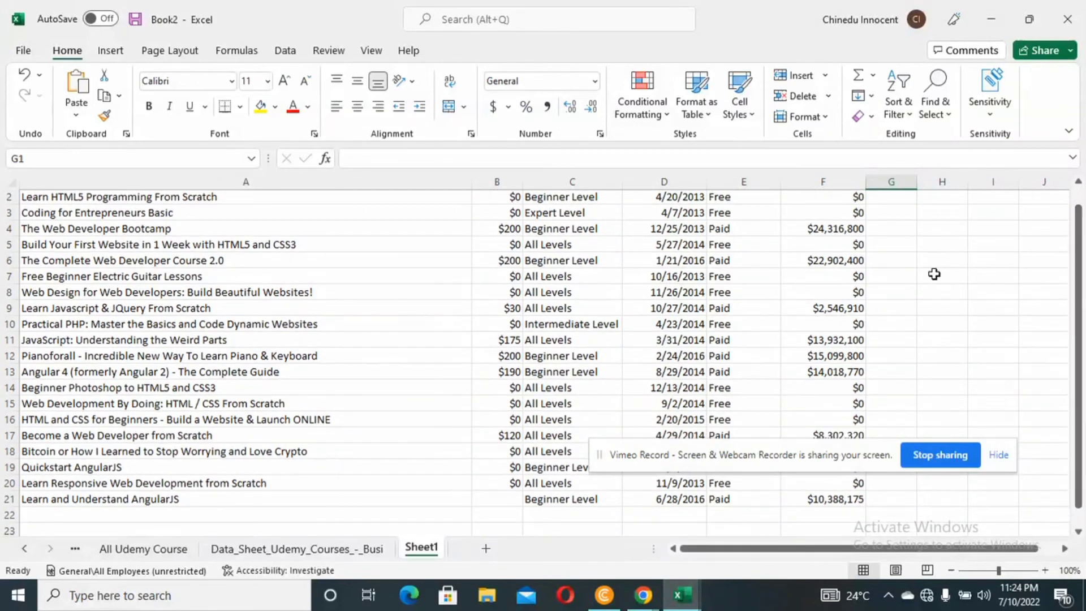
drag(1077, 272, 1080, 241)
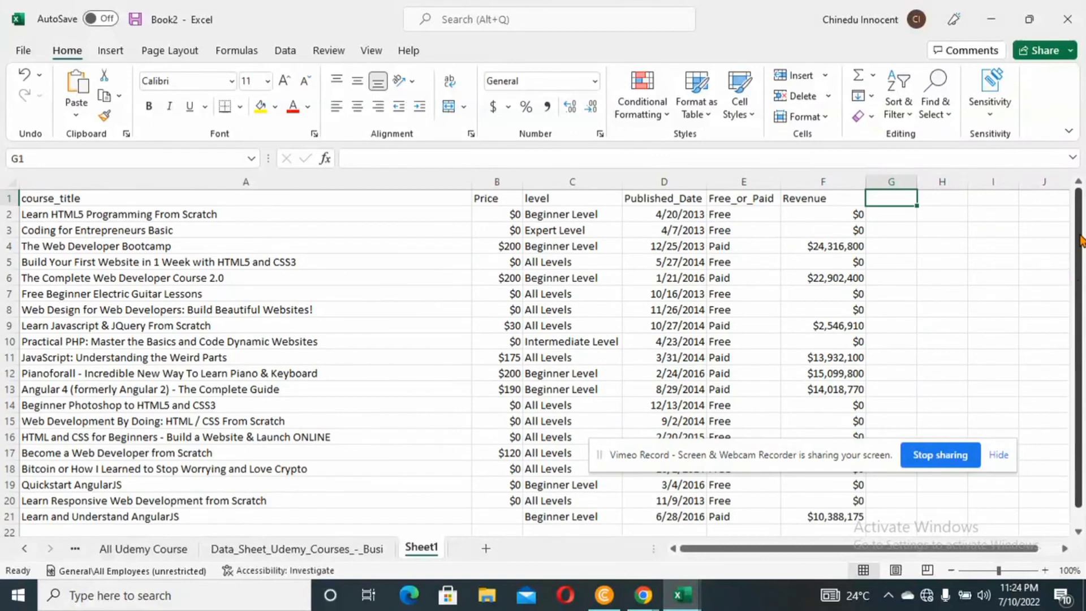
click(906, 235)
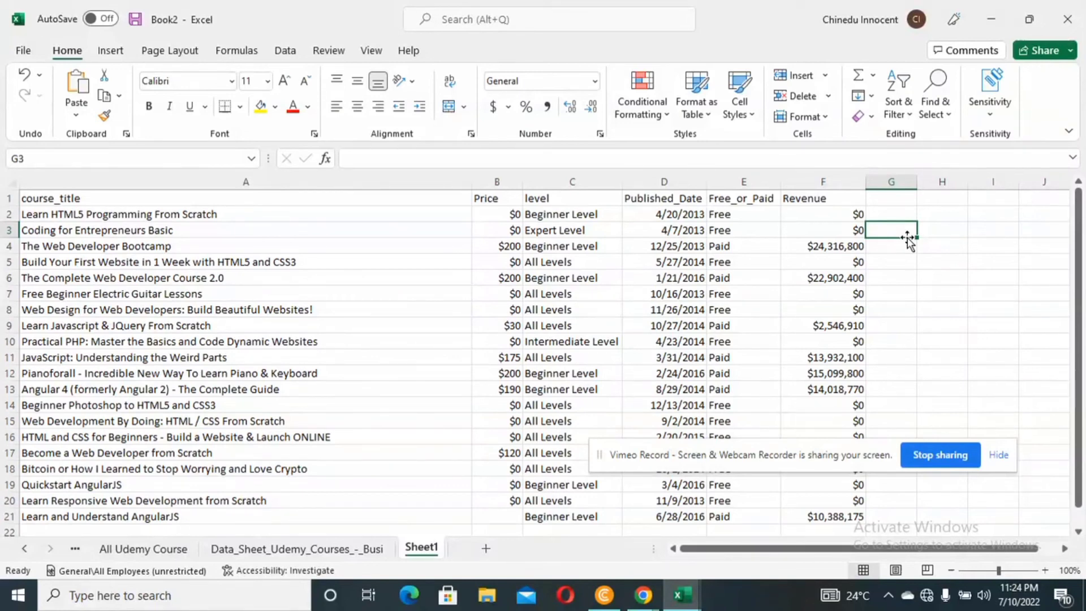
click(959, 259)
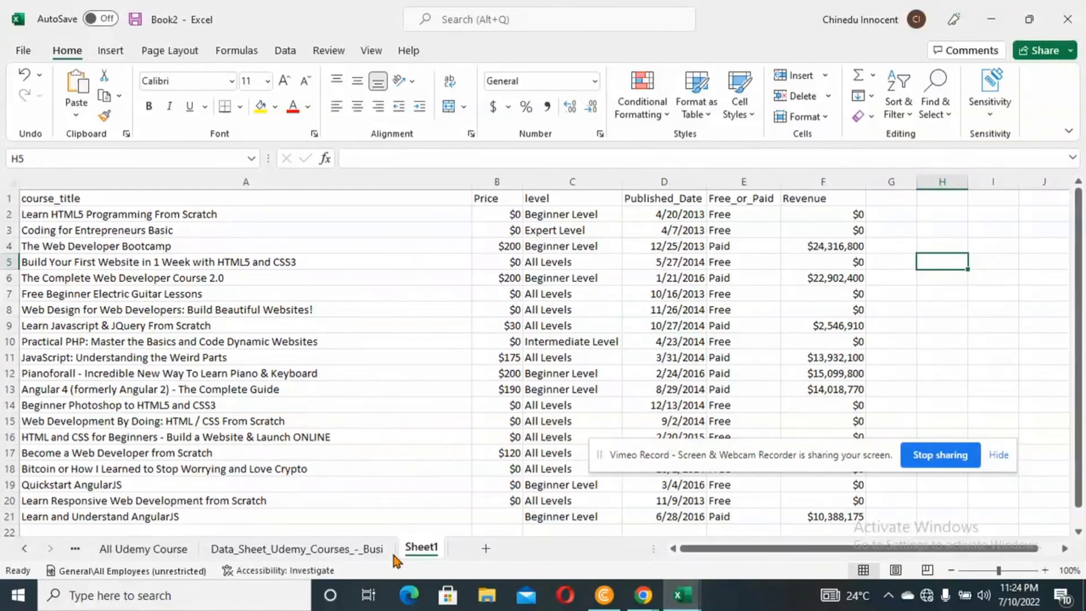
Step: Rename the Sheet1 worksheet as Vlookup
double_click(428, 548)
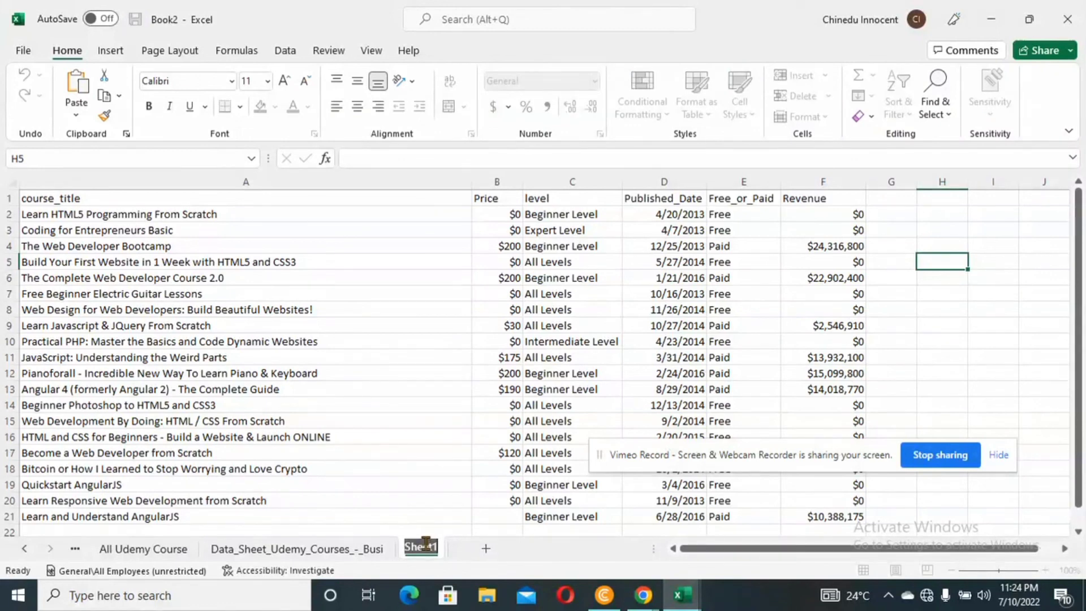
text(Vl)
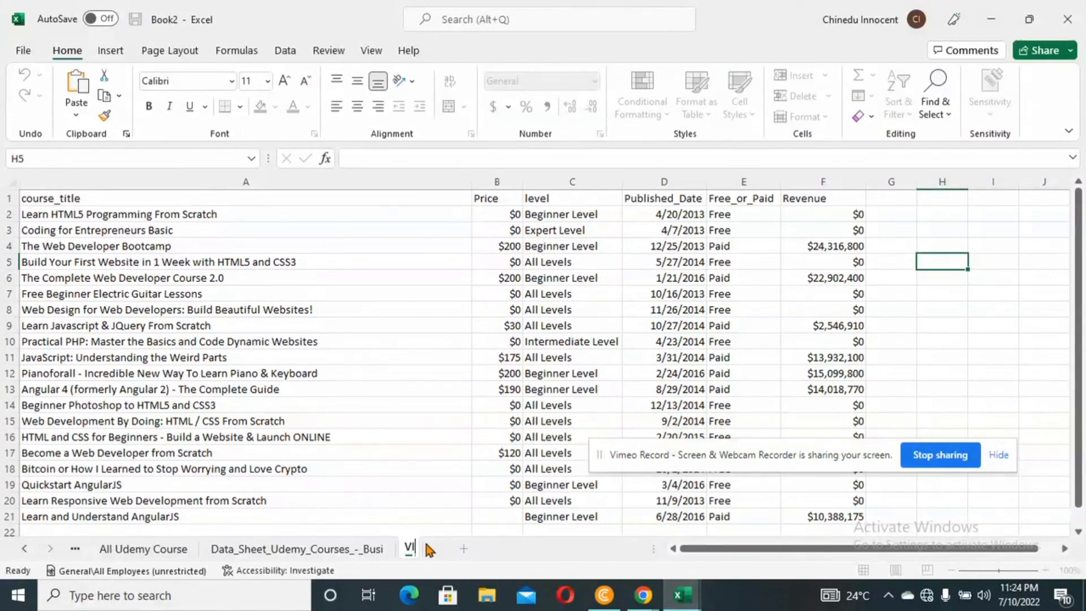
text(ookup)
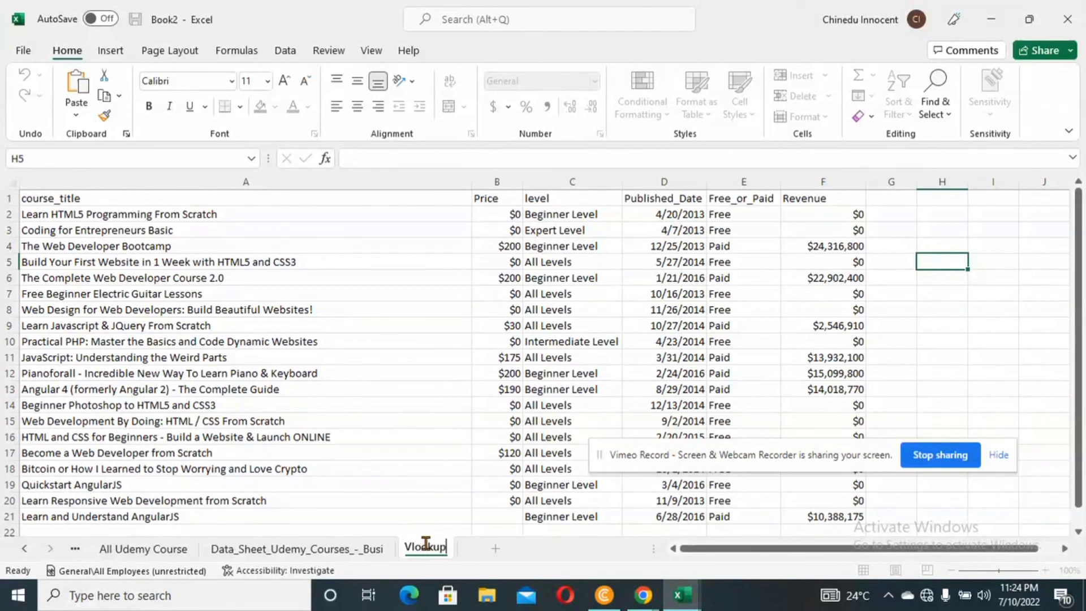